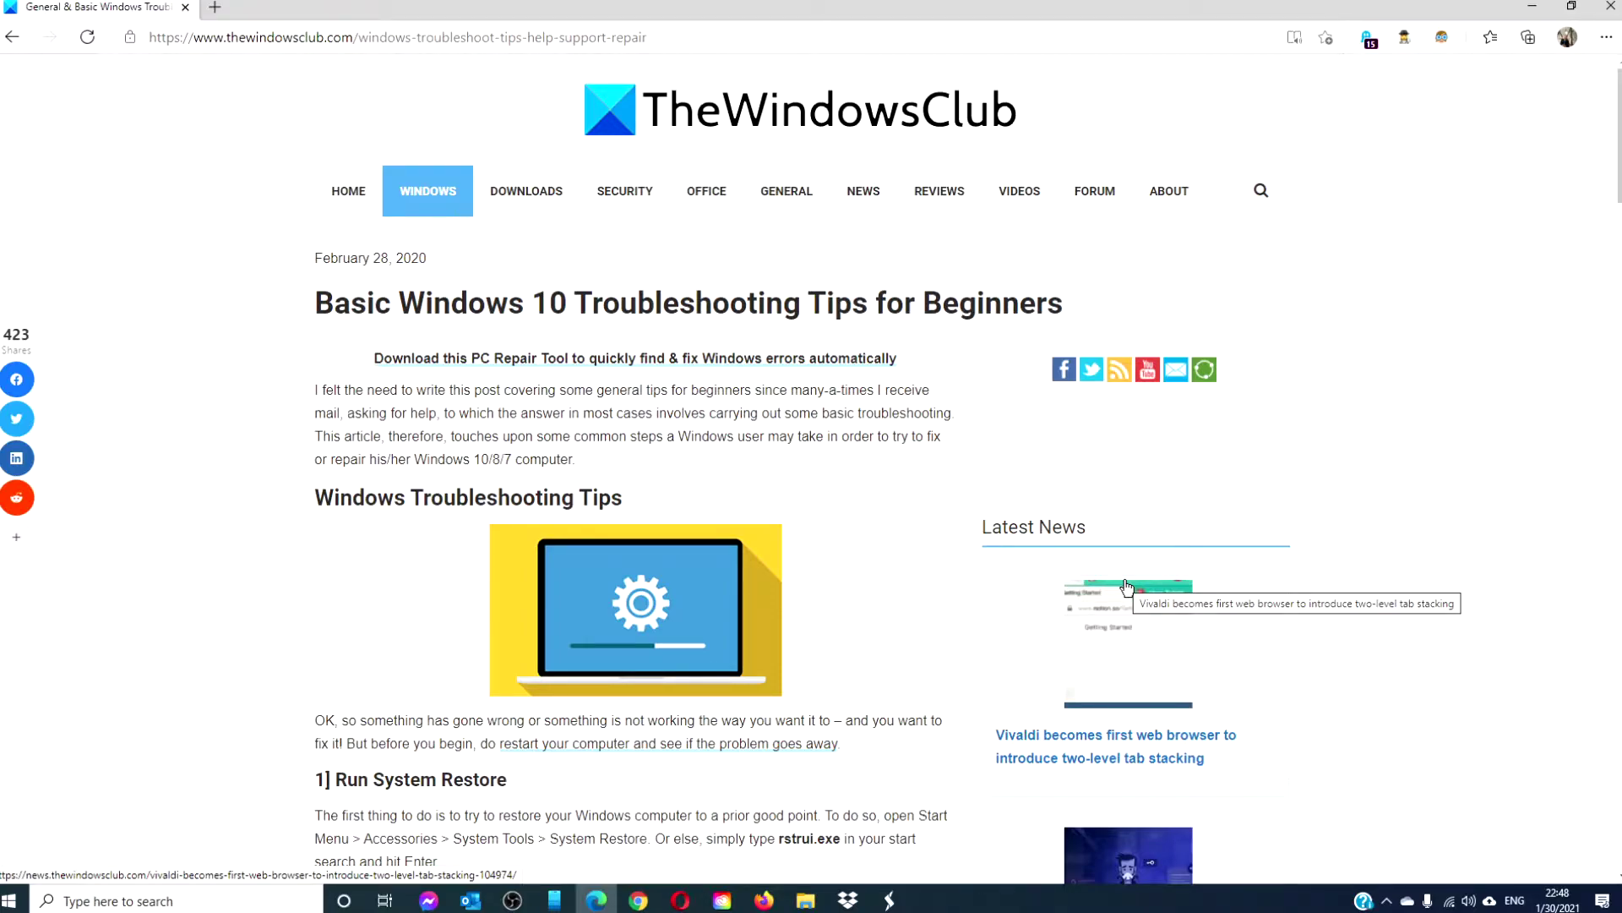
Bring up the Start menu from the taskbar to reach Windows Settings.
left_click(10, 900)
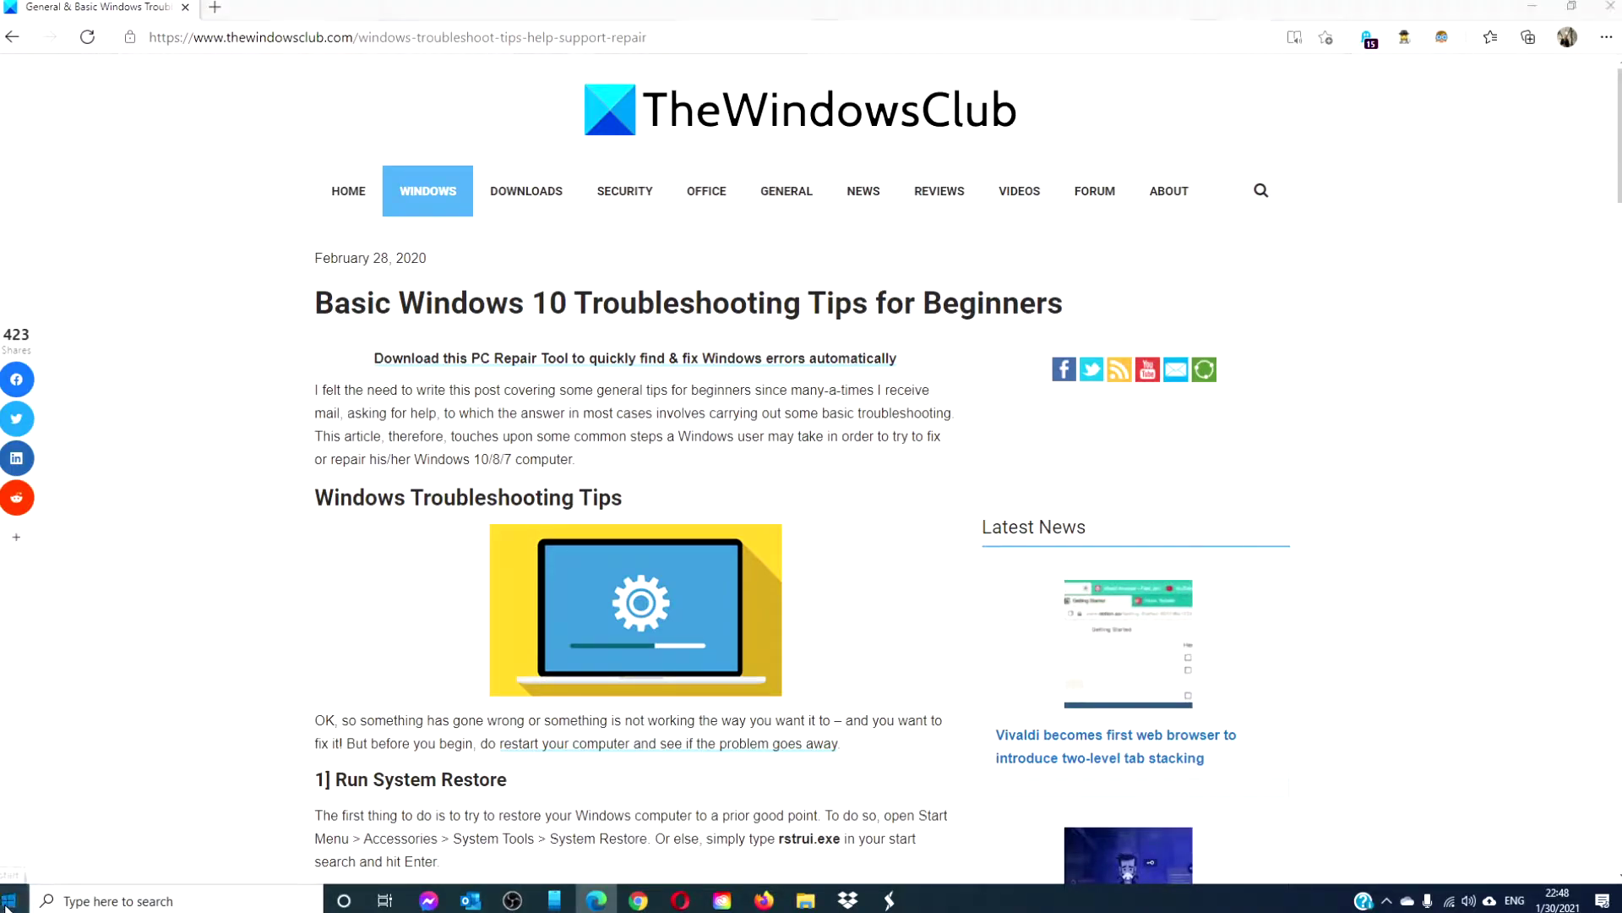
Run a fresh Windows Update check from Settings > Update & Security.
left_click(9, 824)
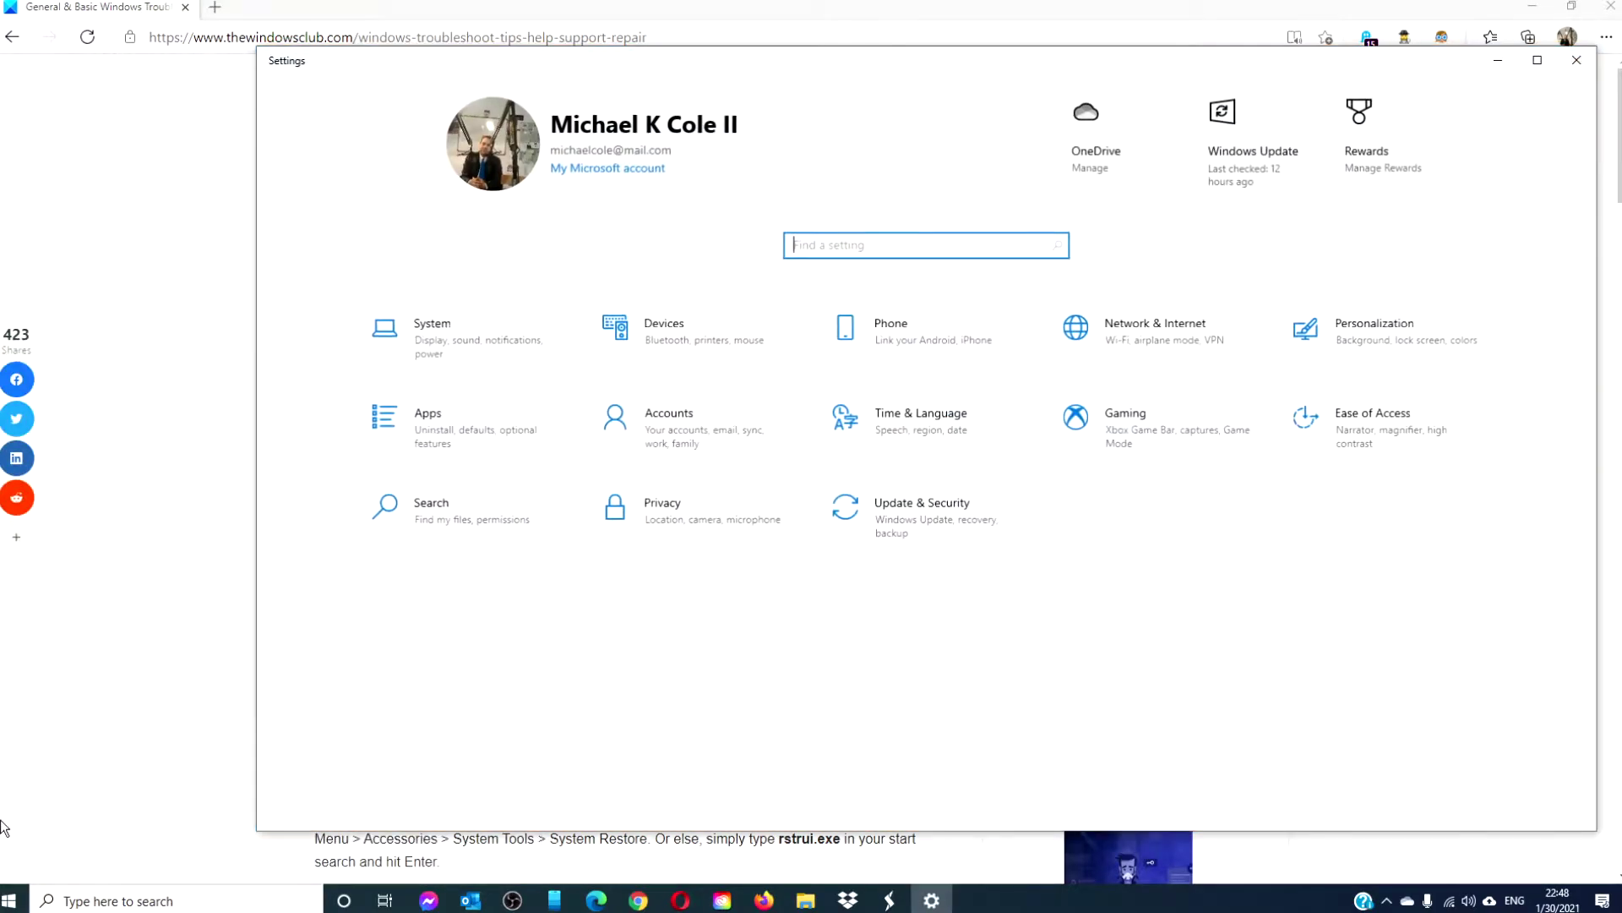
left_click(917, 517)
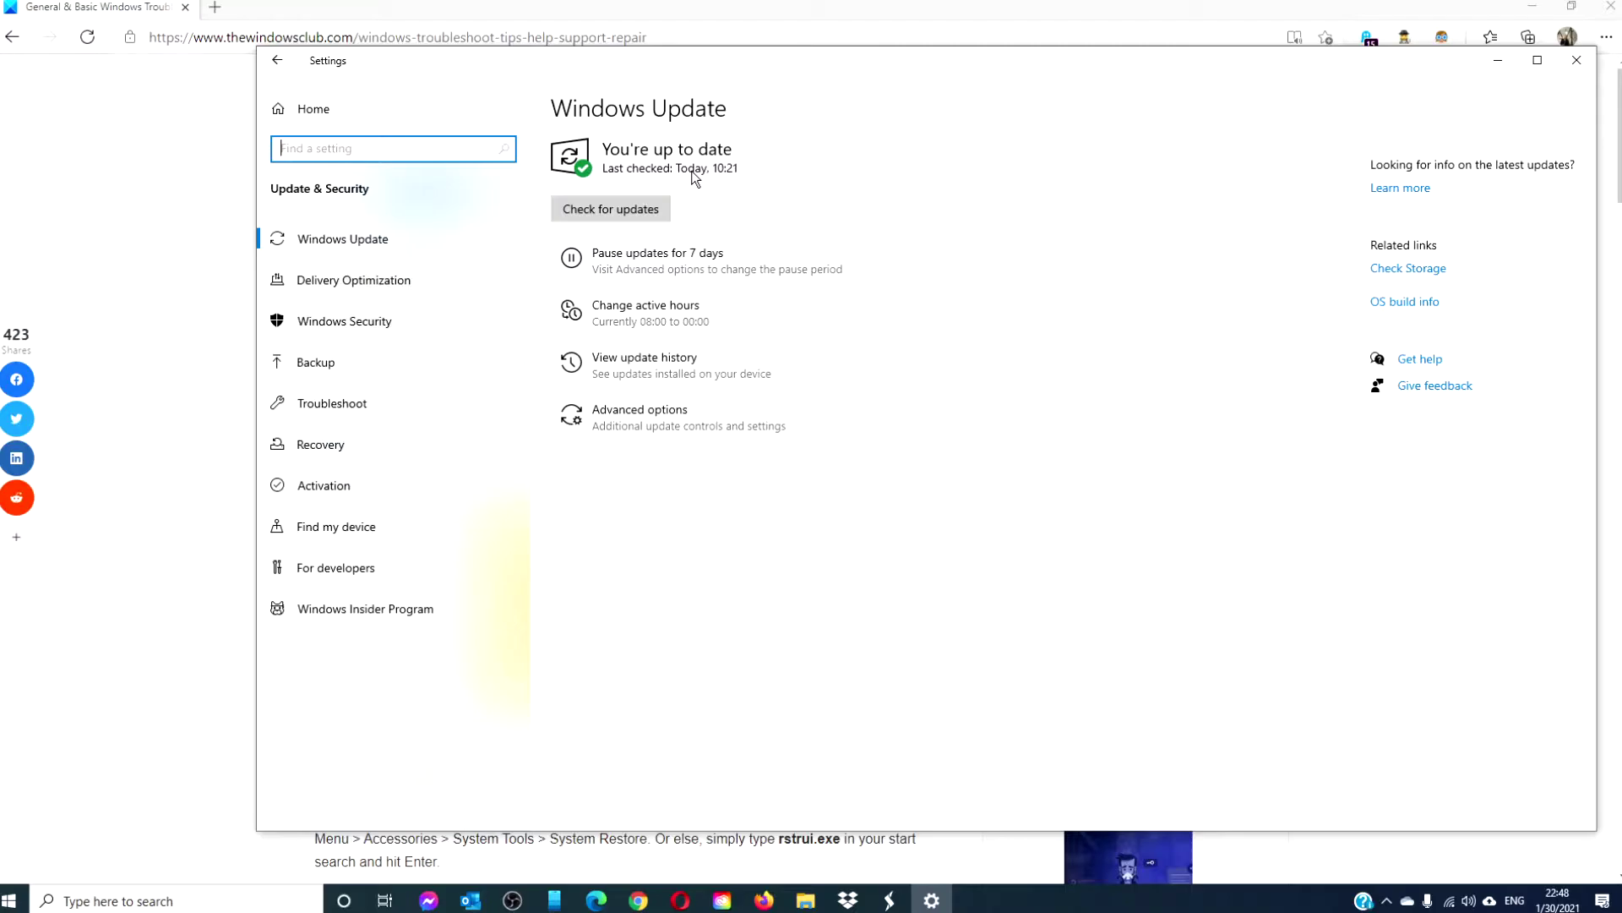
left_click(657, 212)
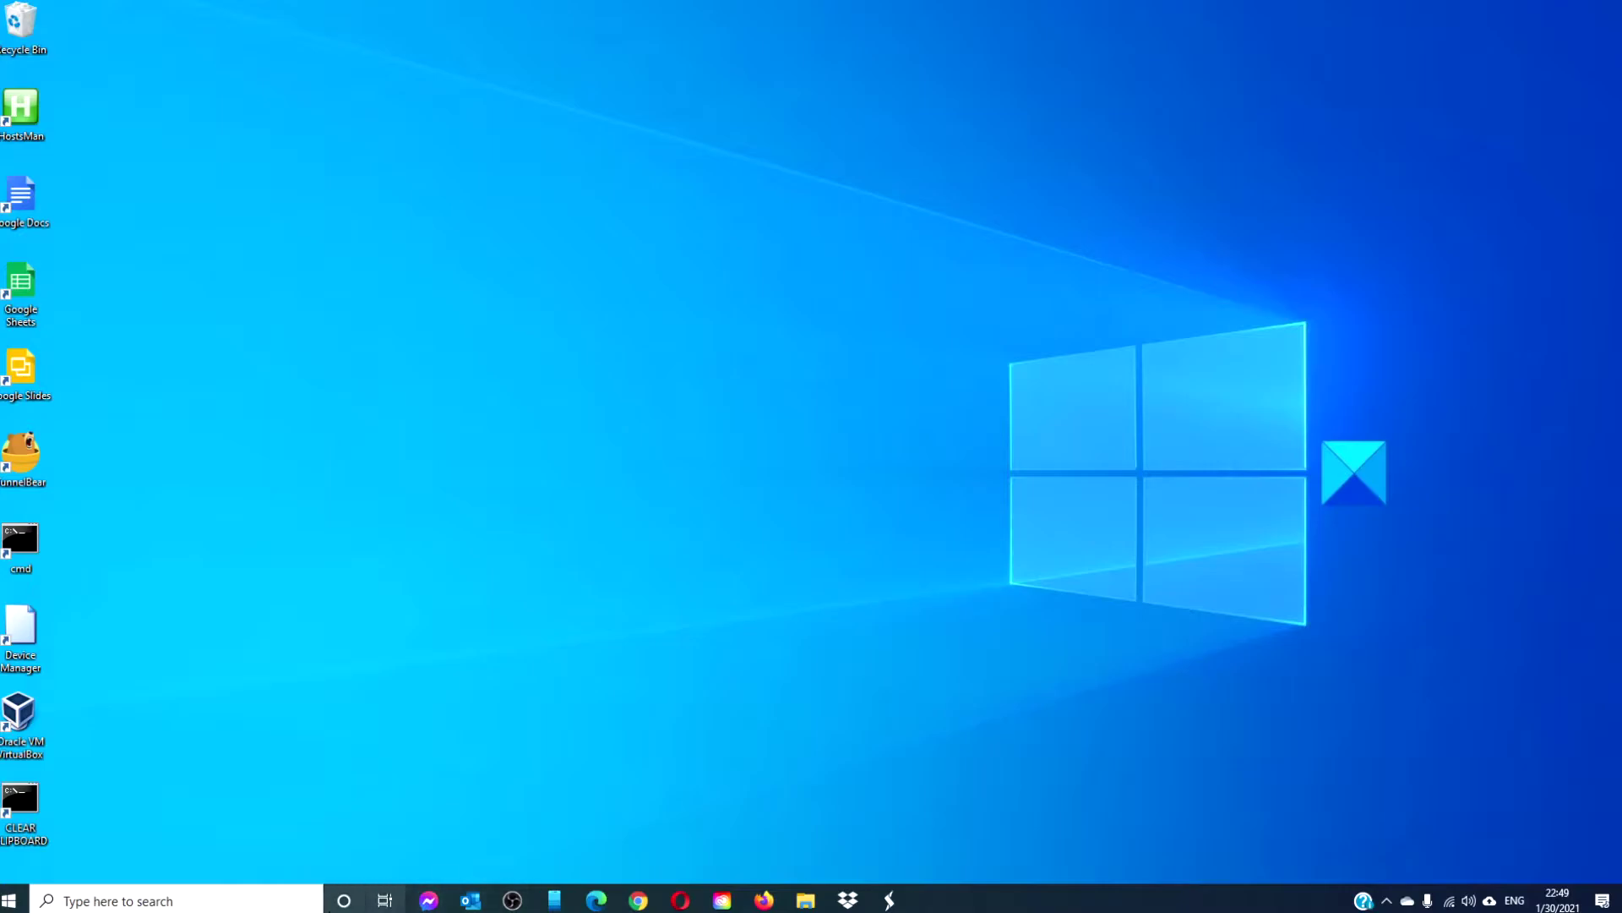
left_click(276, 902)
type("res")
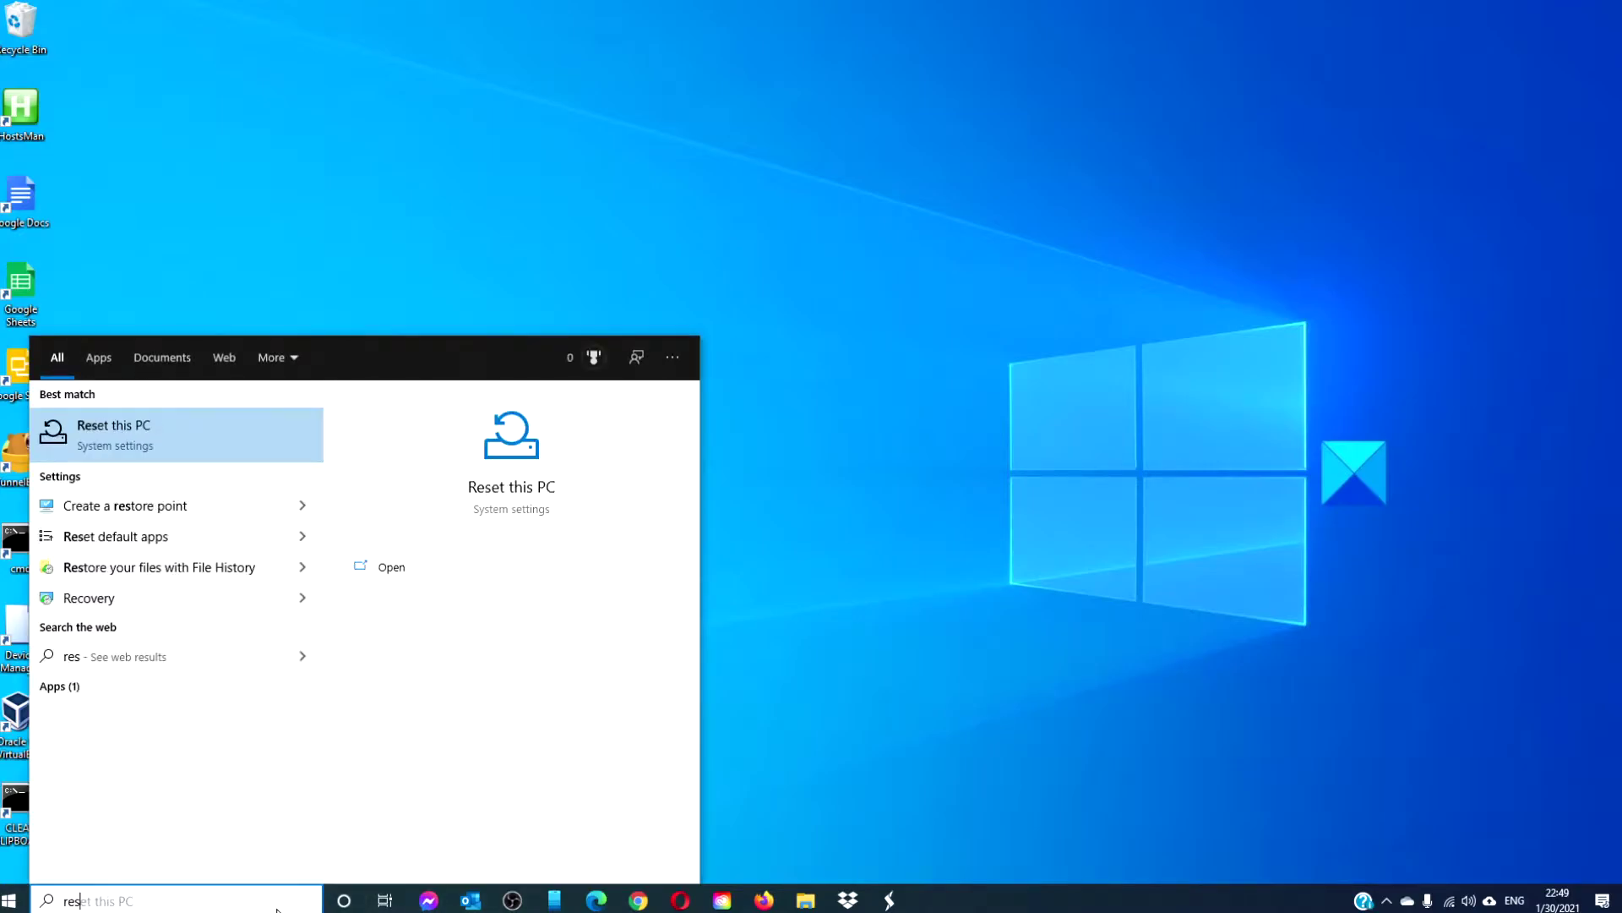
type("tor")
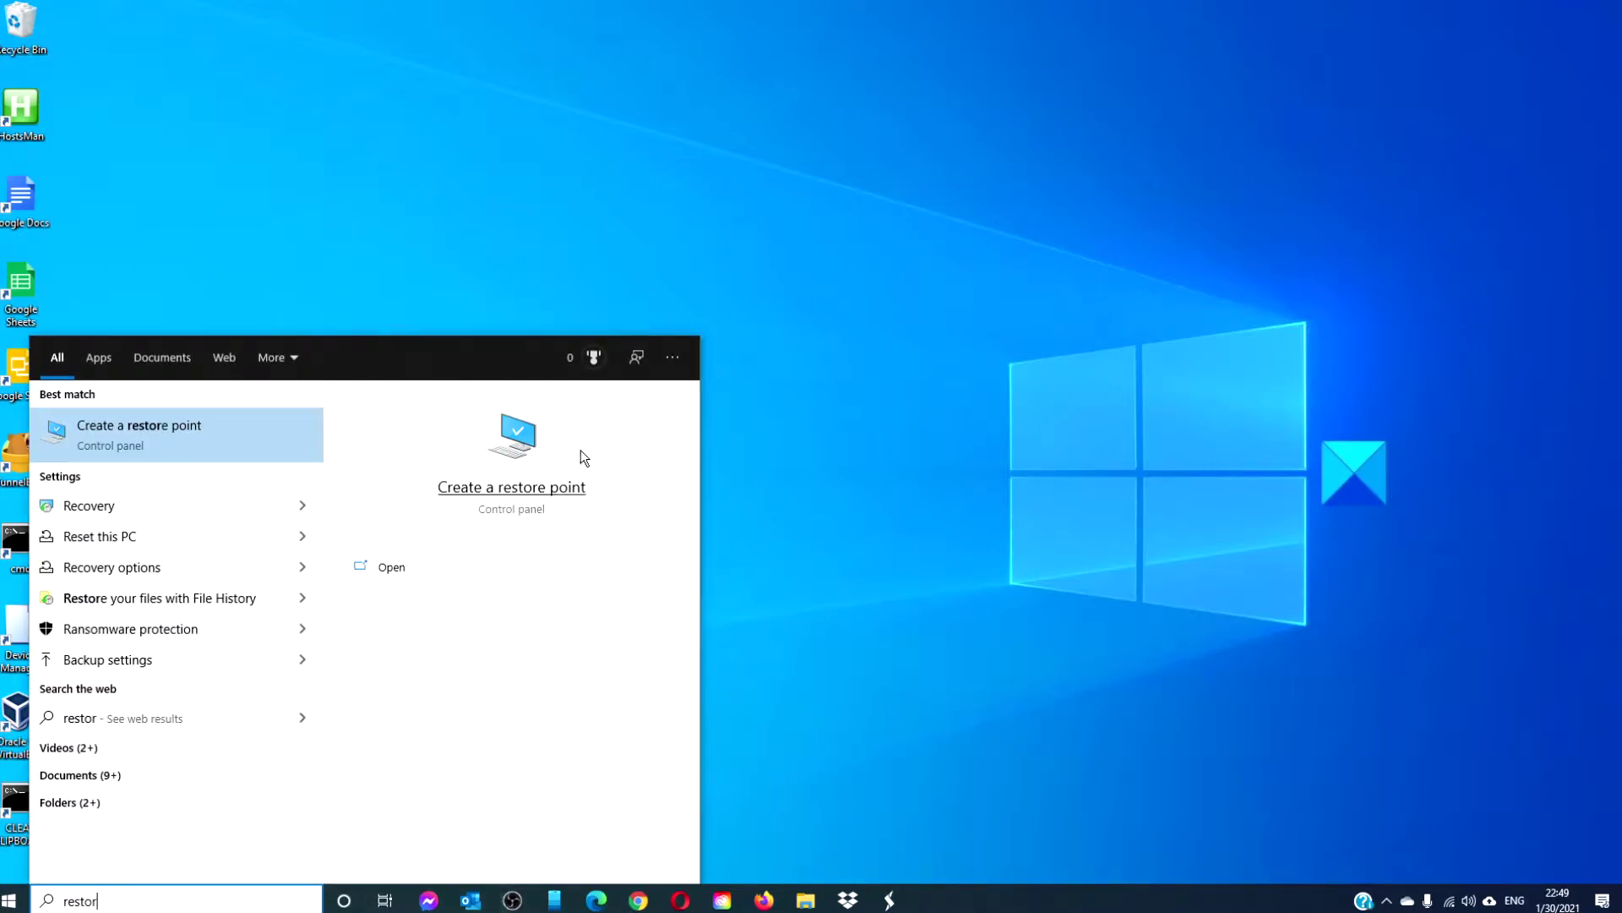
left_click(543, 485)
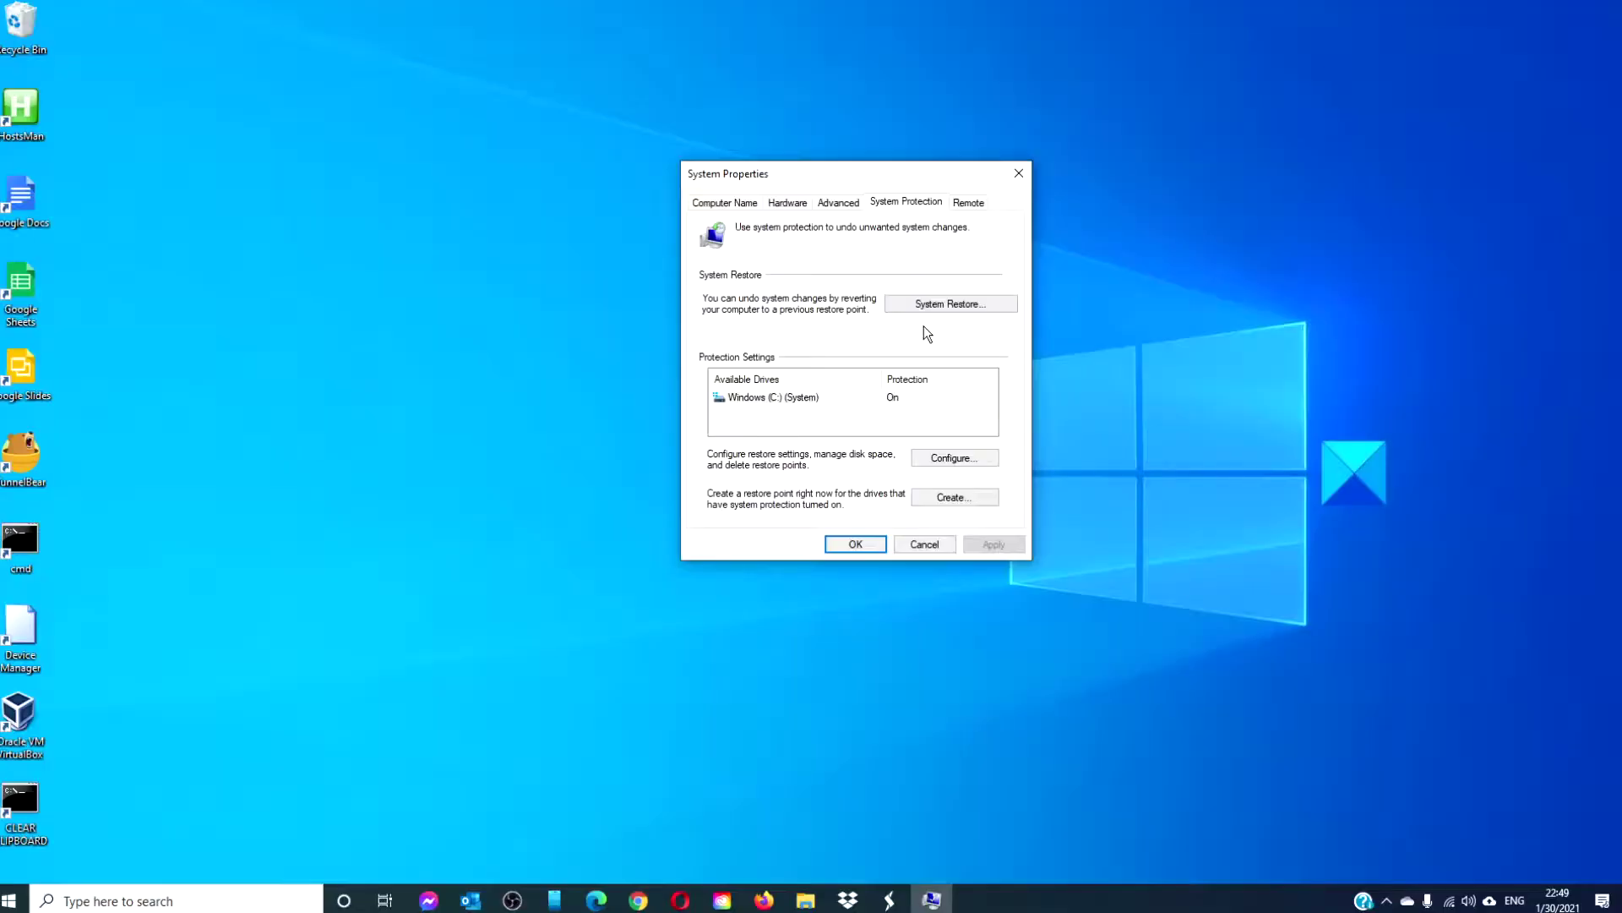
left_click(931, 306)
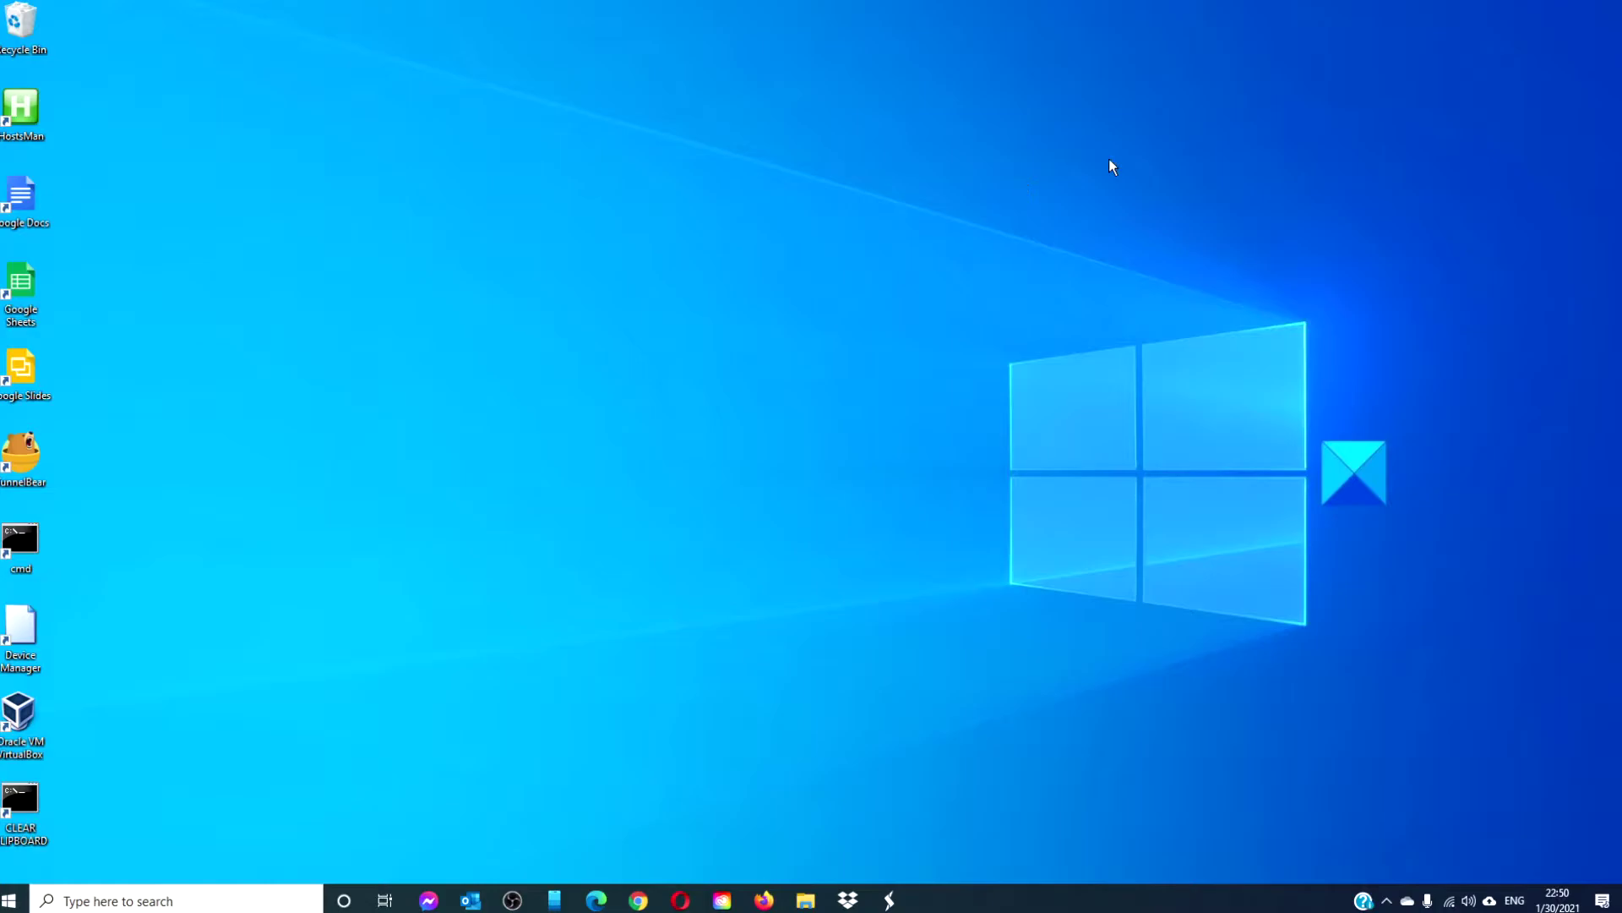
Run sfc /scannow in an elevated Command Prompt to repair system files.
left_click(241, 897)
type("c")
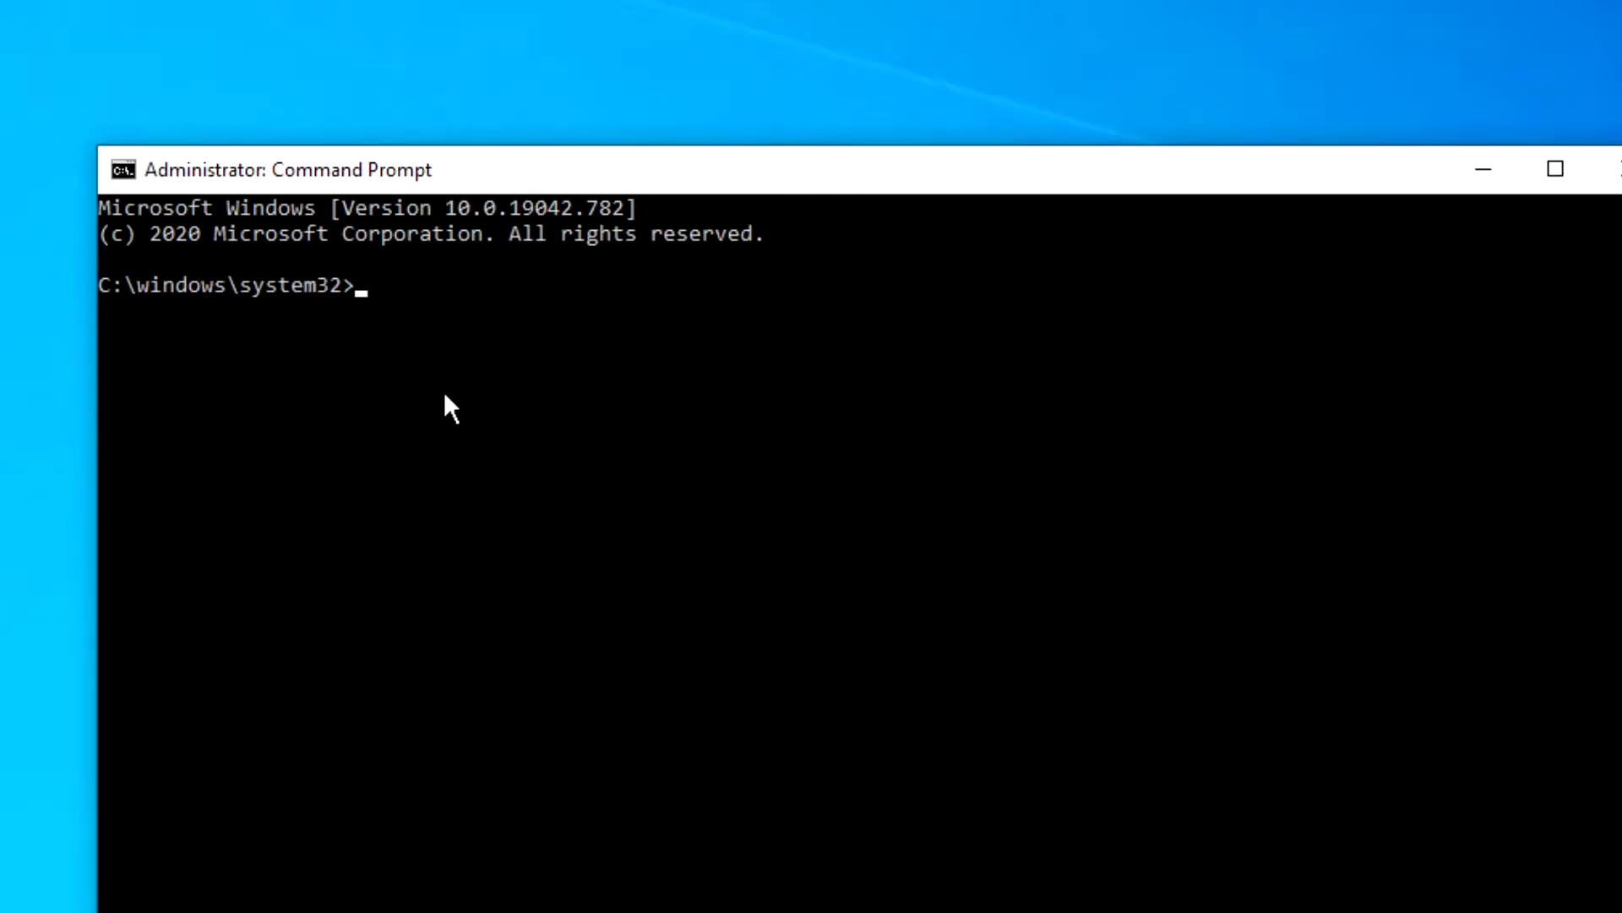
type("sfc")
type(" /")
type("scanno")
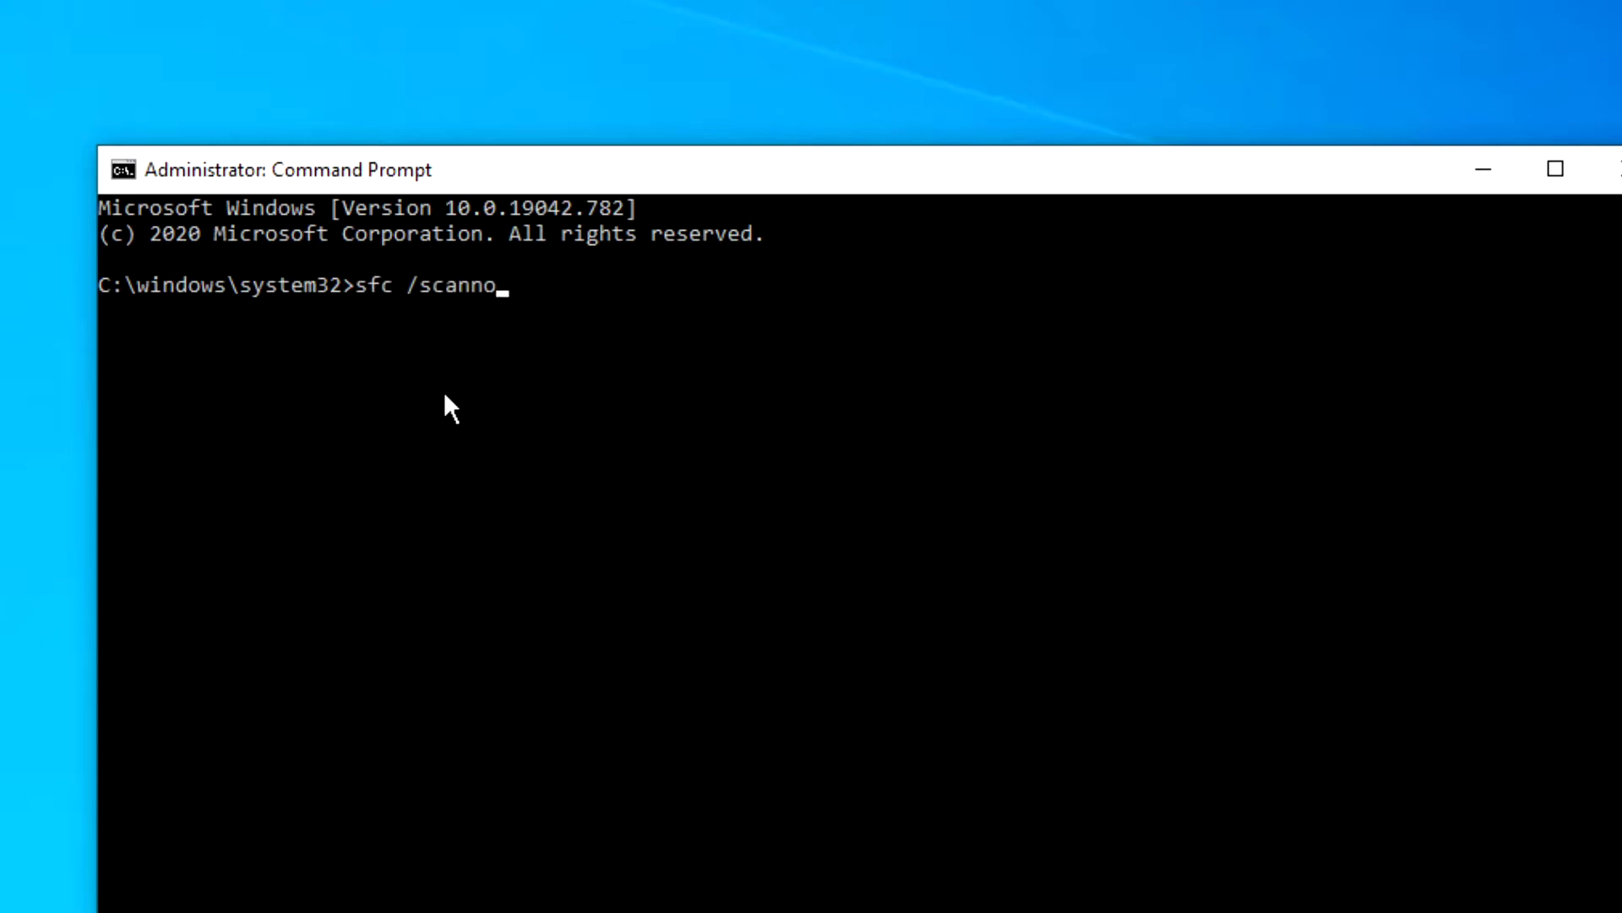
type("w")
key("Return")
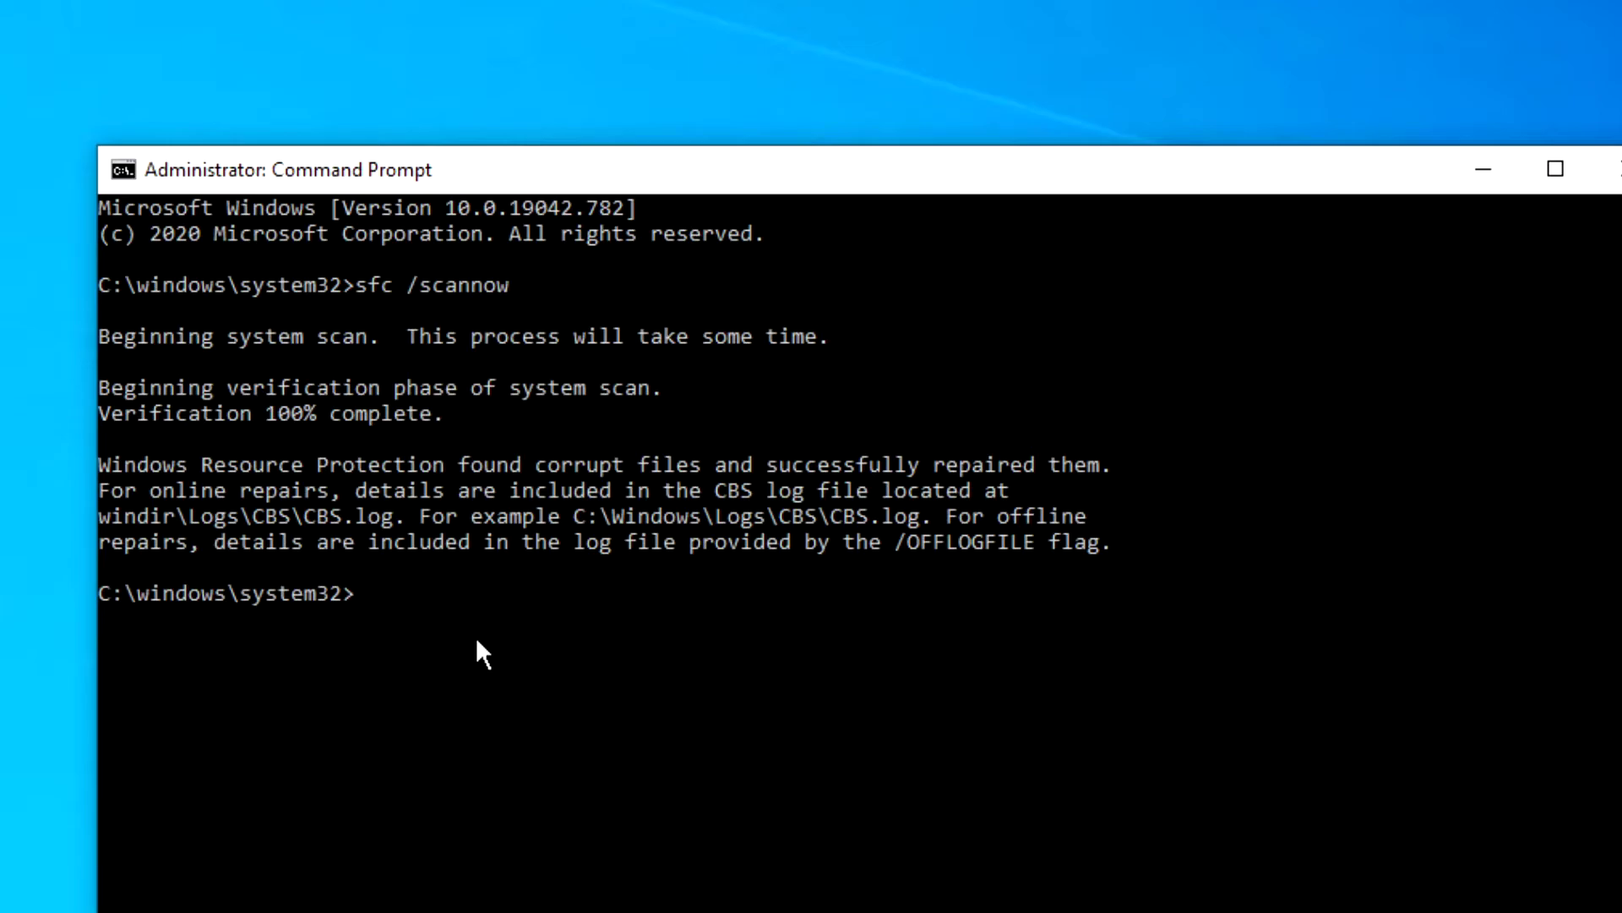
type("dism /o")
type("nline /")
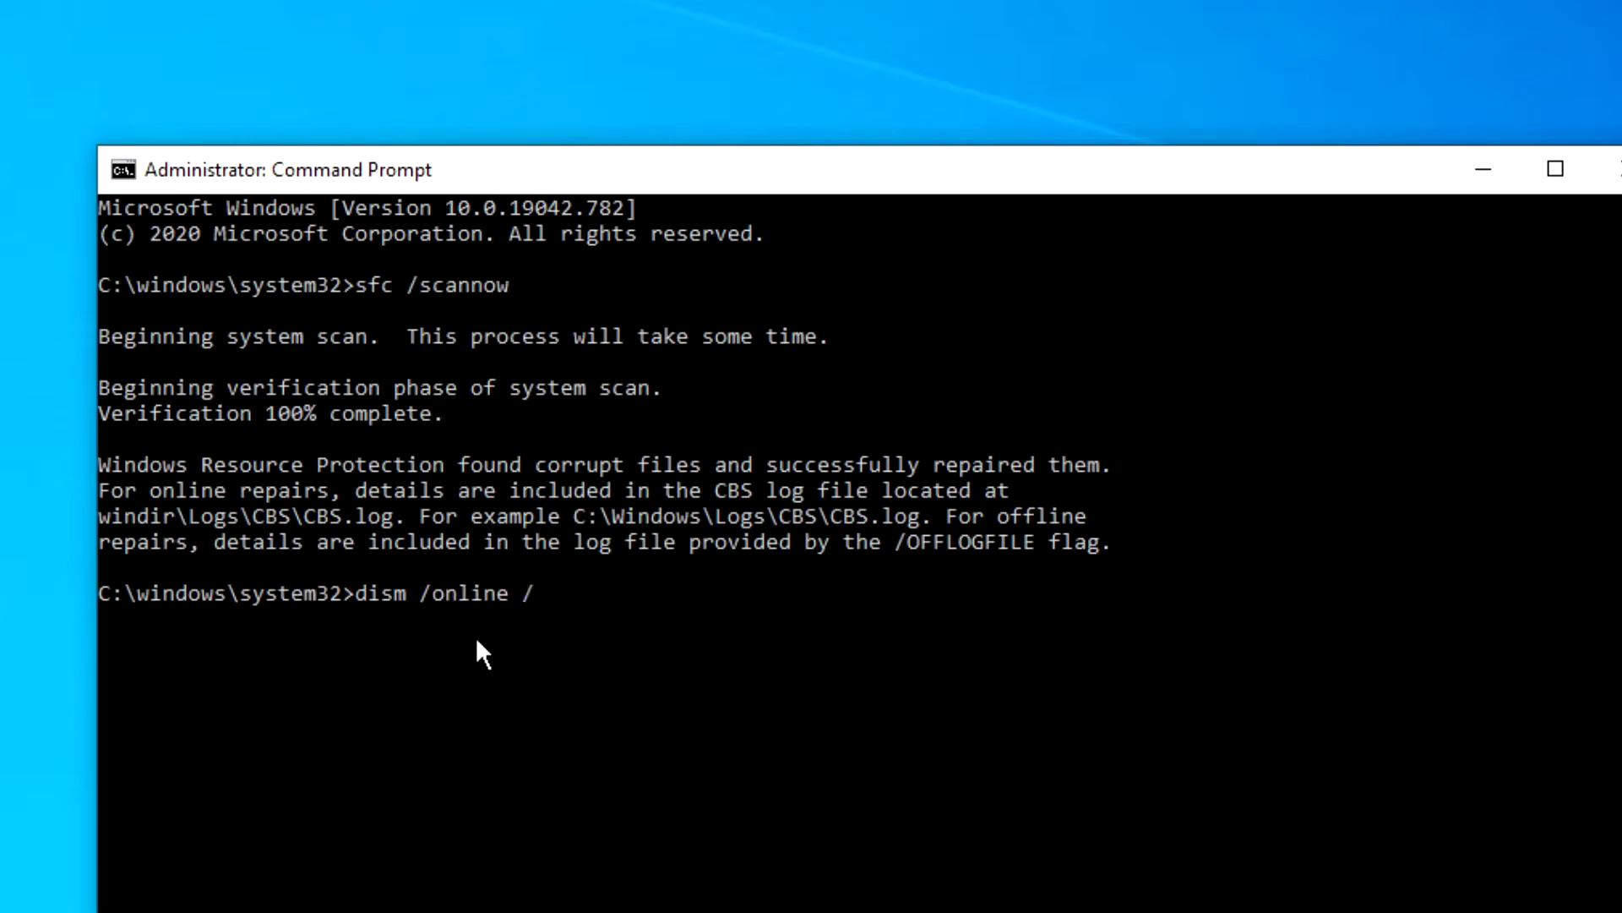
type("clean")
type("up-")
type("image ")
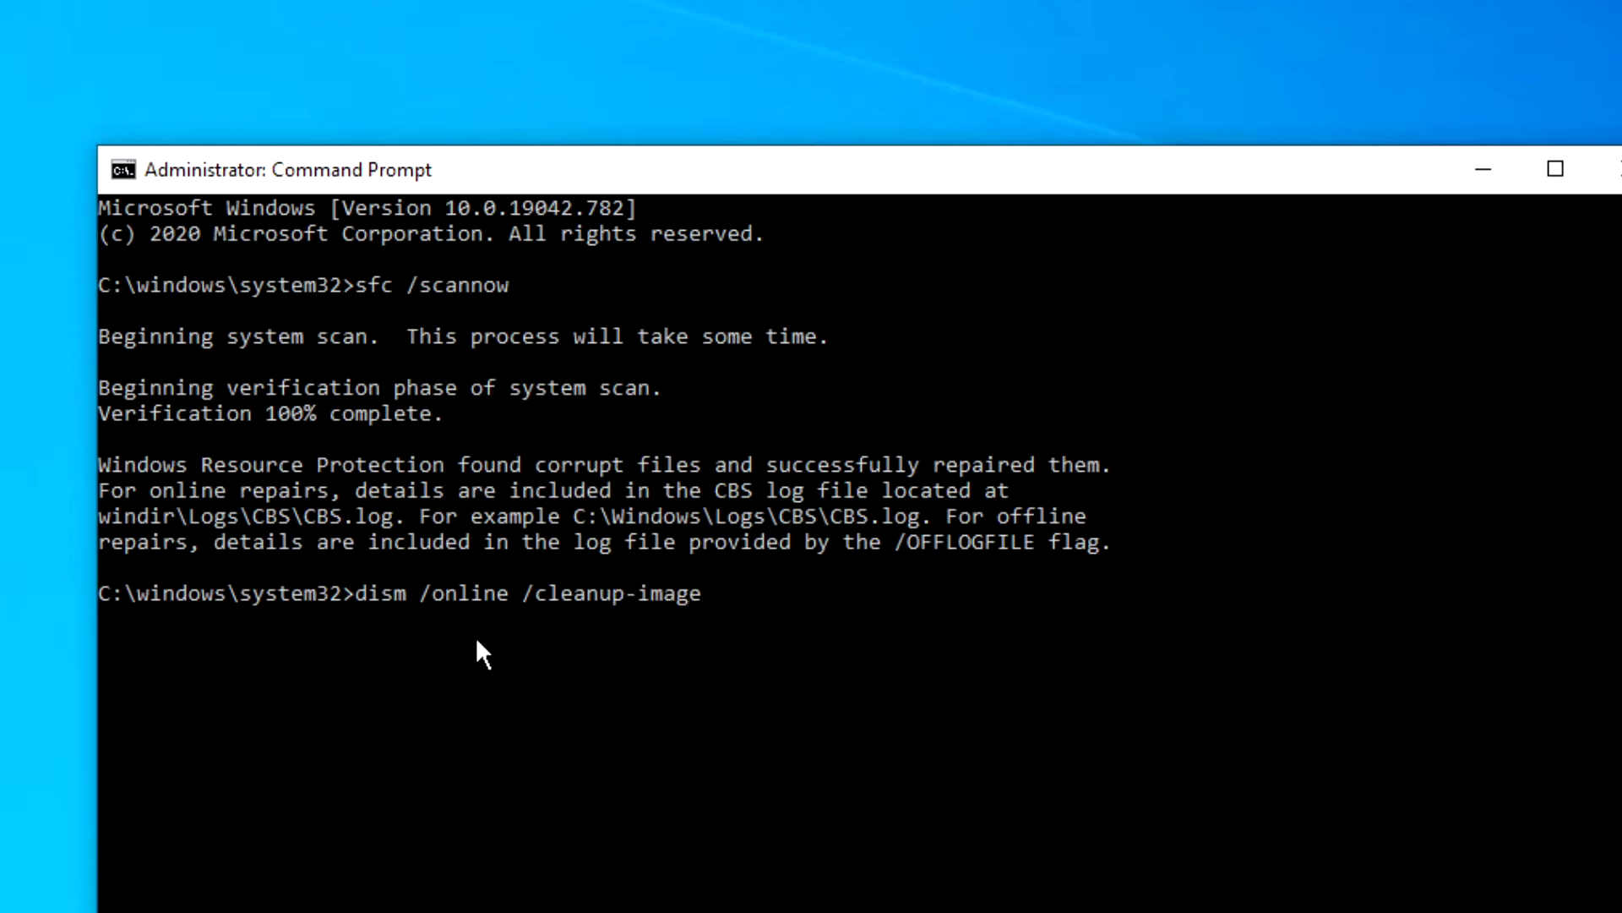
type("/restore")
type("health")
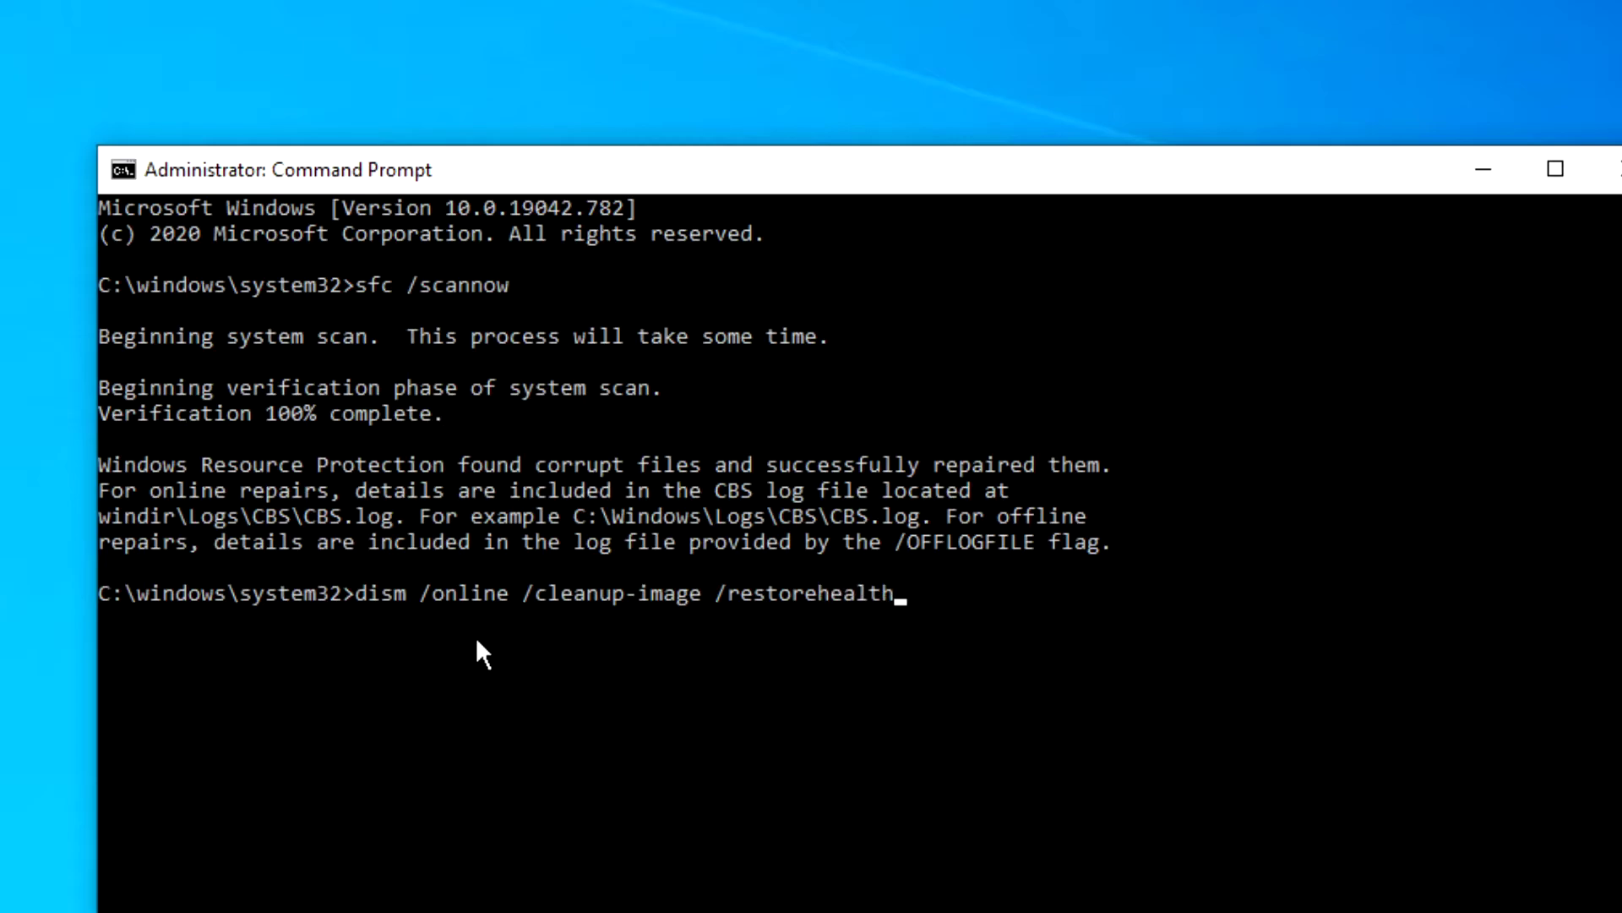
Run dism /online /cleanup-image /restorehealth to restore image health.
key("Return")
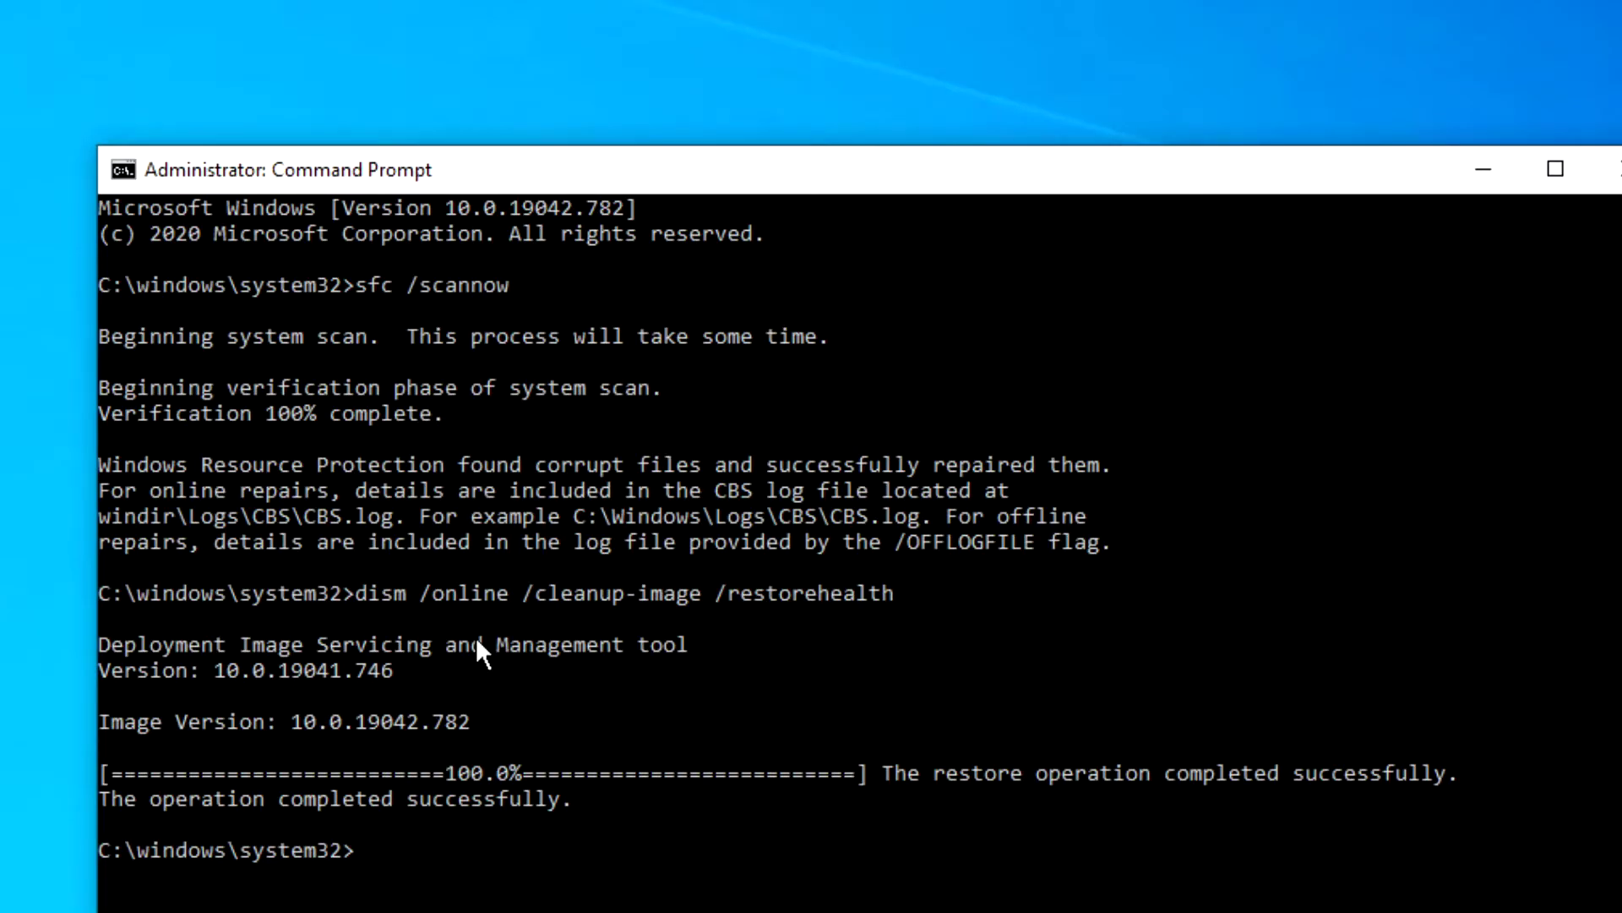
type("e")
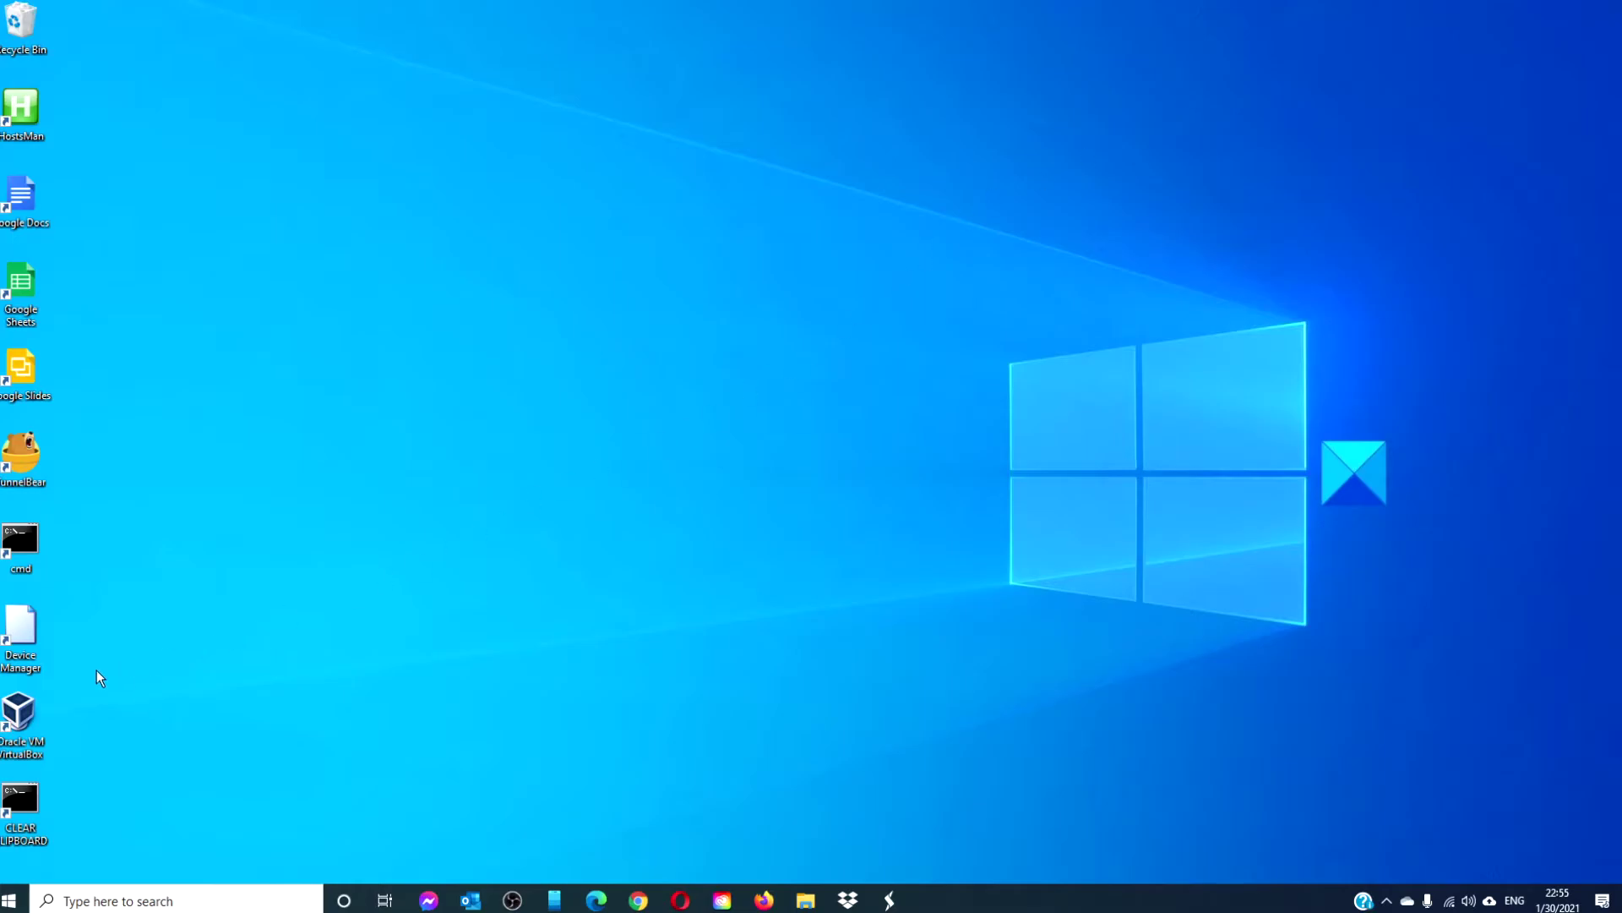
Review the installed apps list in Settings > Apps & features, then minimize Settings.
left_click(8, 900)
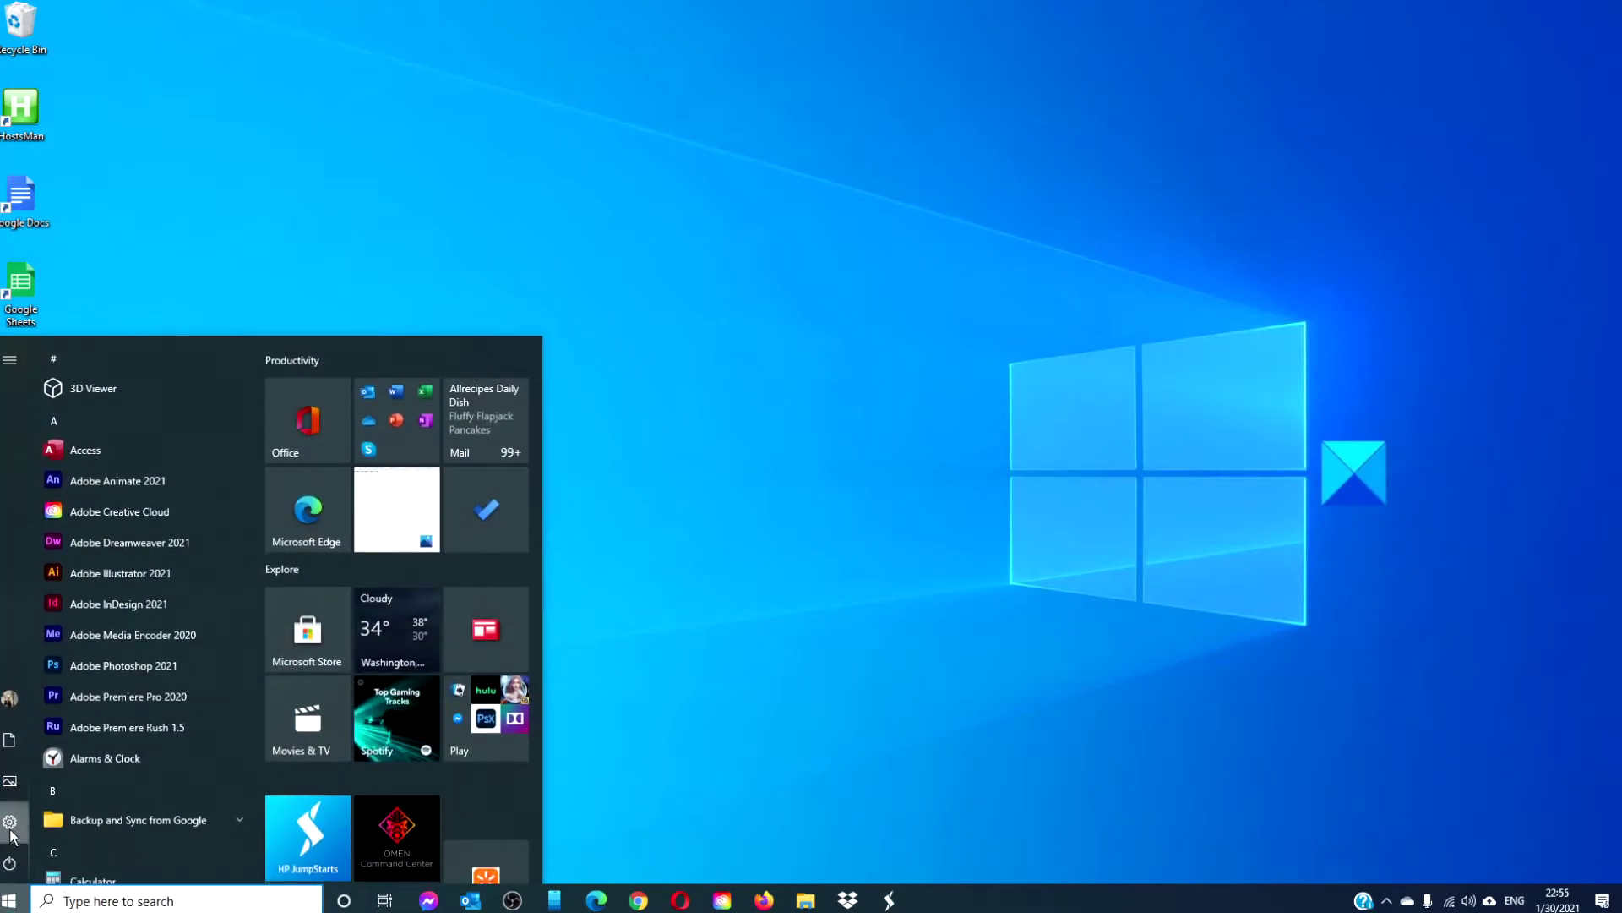
left_click(11, 824)
left_click(485, 446)
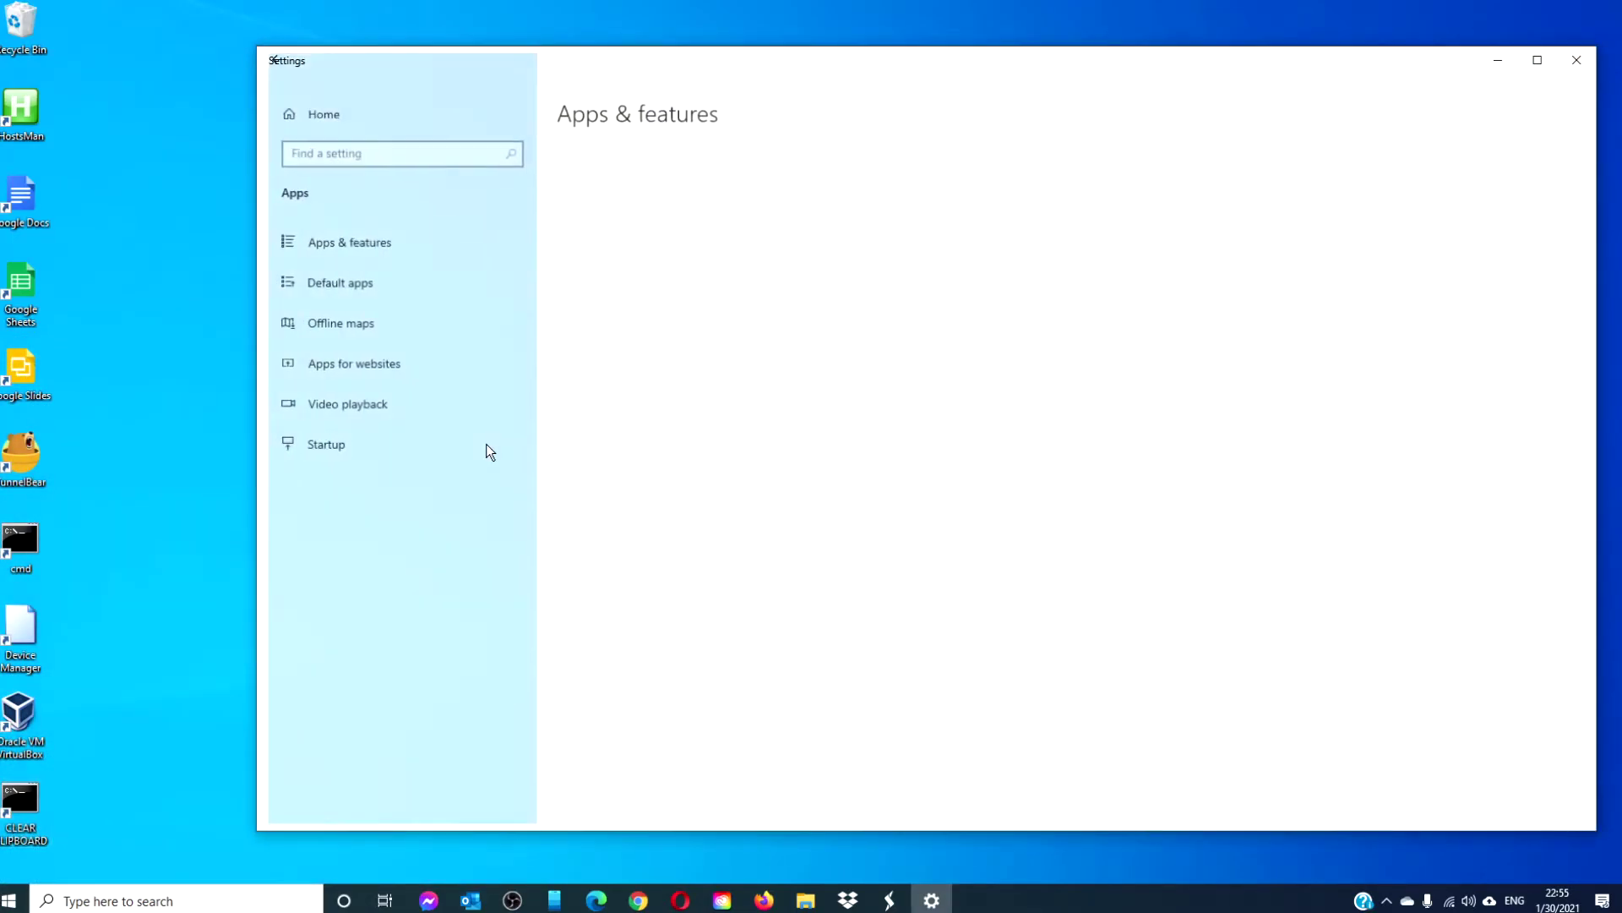
scroll(927, 402, "down", 3)
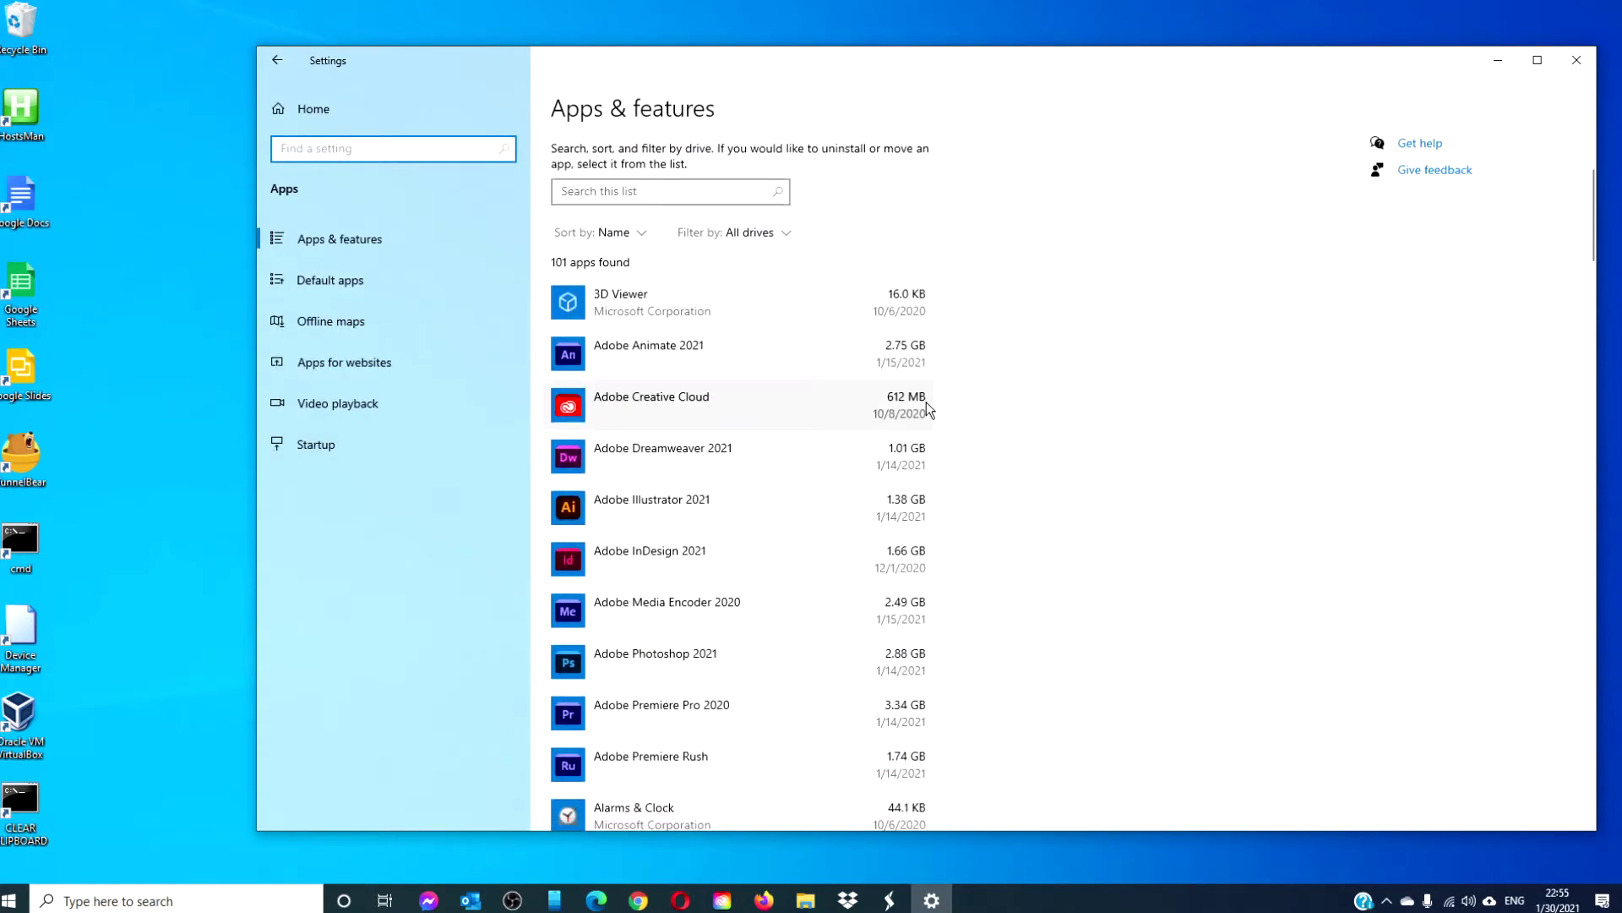
scroll(927, 401, "down", 2)
scroll(927, 402, "down", 2)
scroll(927, 402, "down", 3)
scroll(927, 401, "down", 3)
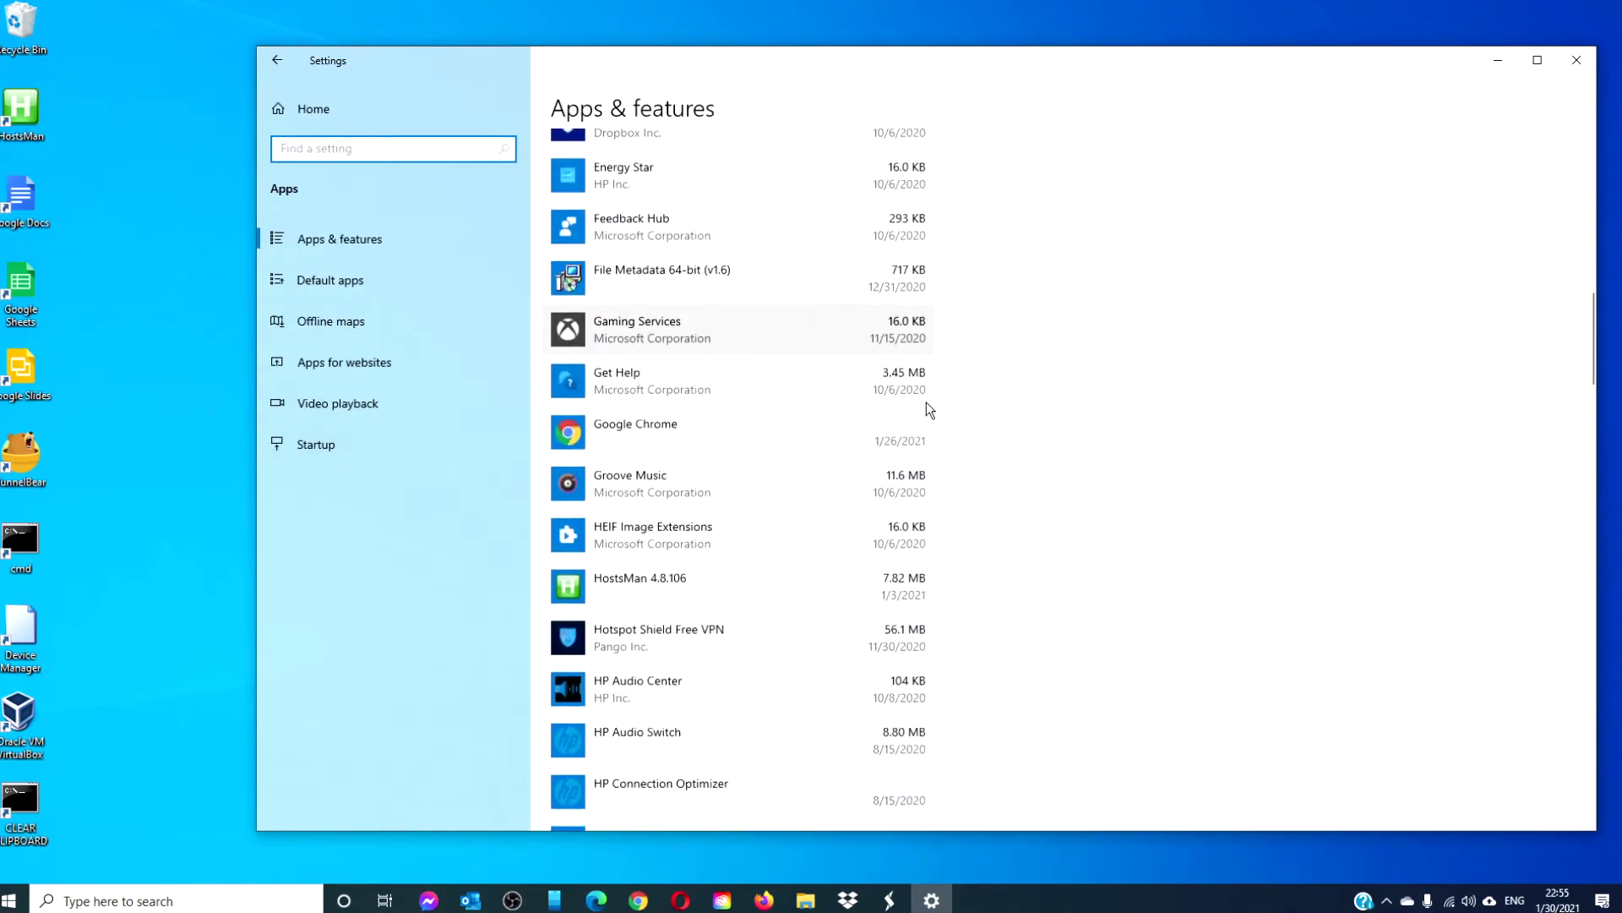
scroll(926, 403, "down", 1)
scroll(927, 403, "down", 2)
scroll(927, 402, "down", 1)
scroll(927, 402, "down", 2)
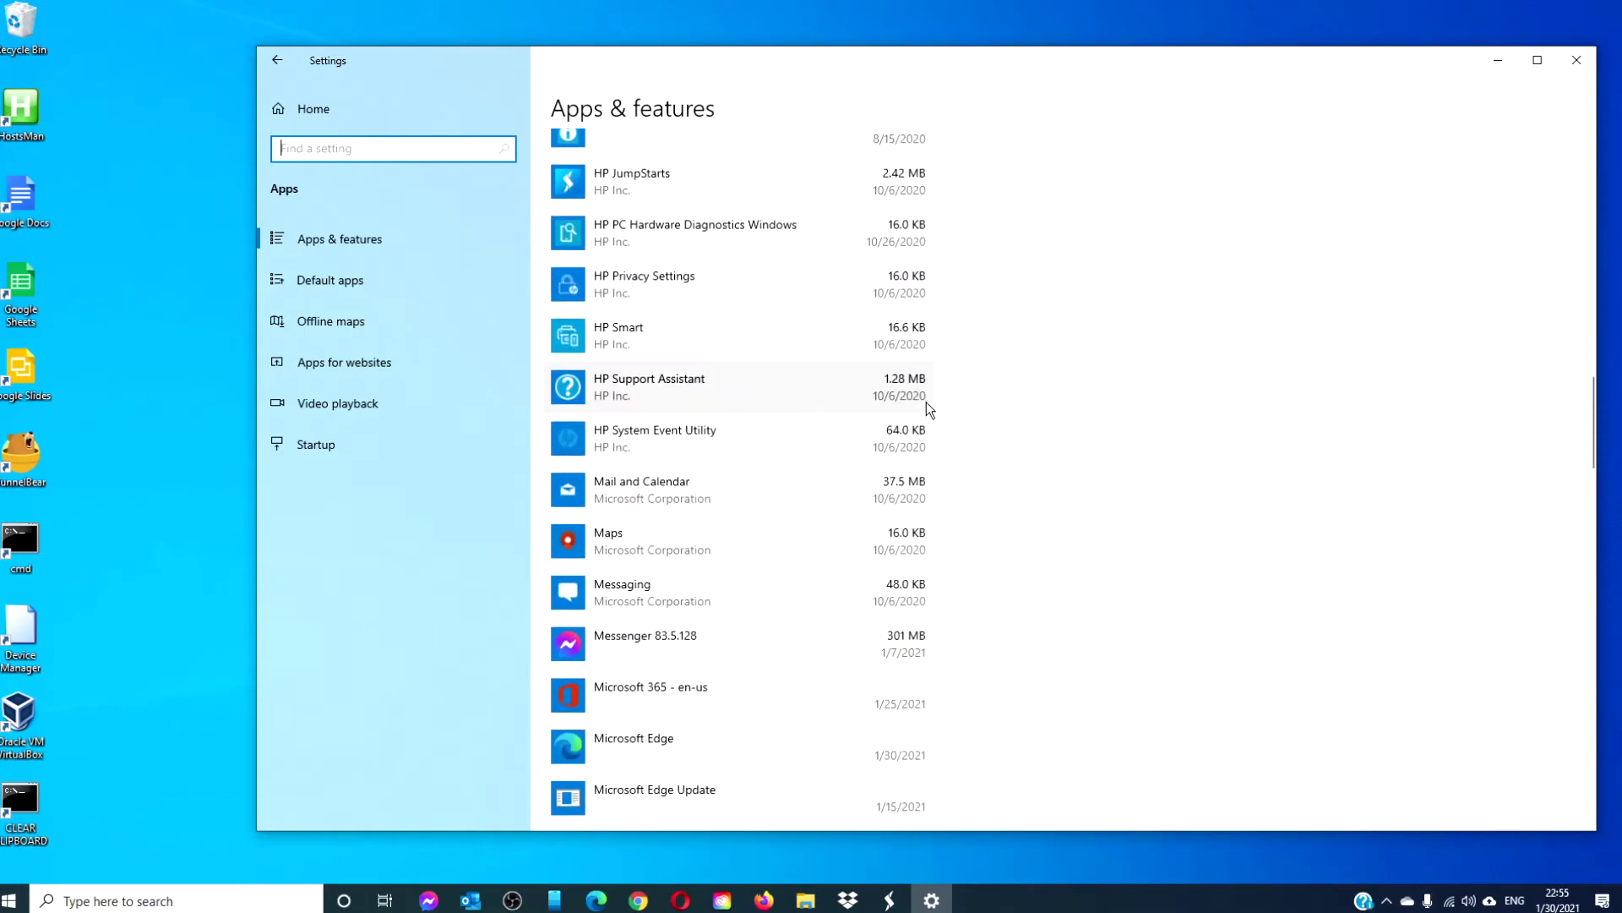
scroll(926, 402, "down", 2)
scroll(927, 402, "down", 2)
scroll(927, 402, "down", 5)
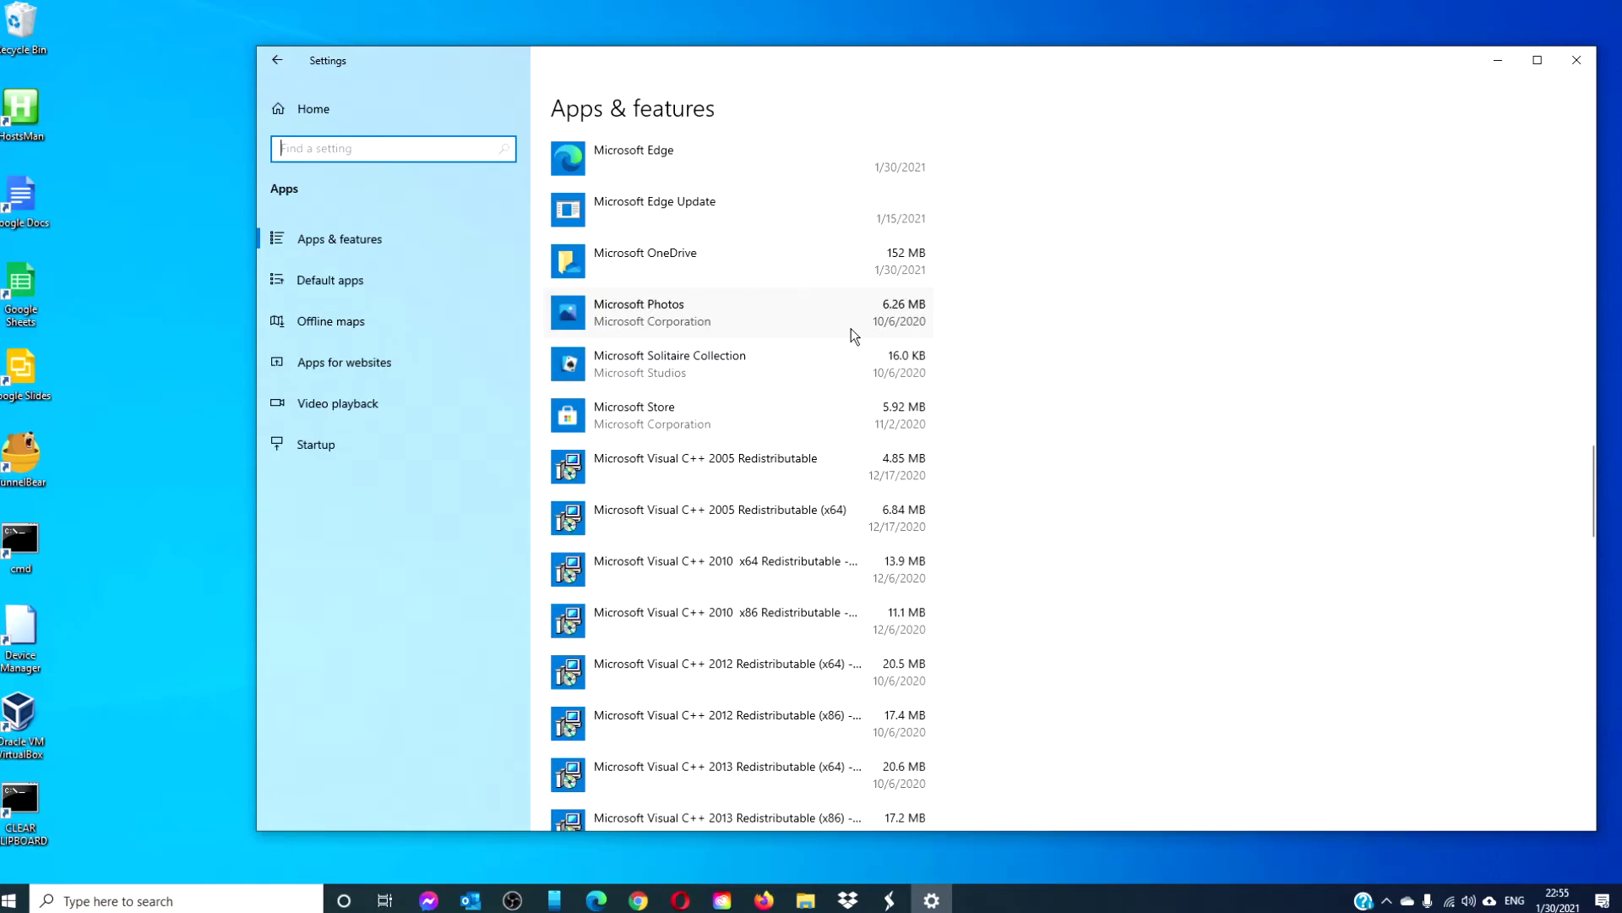
left_click(1502, 64)
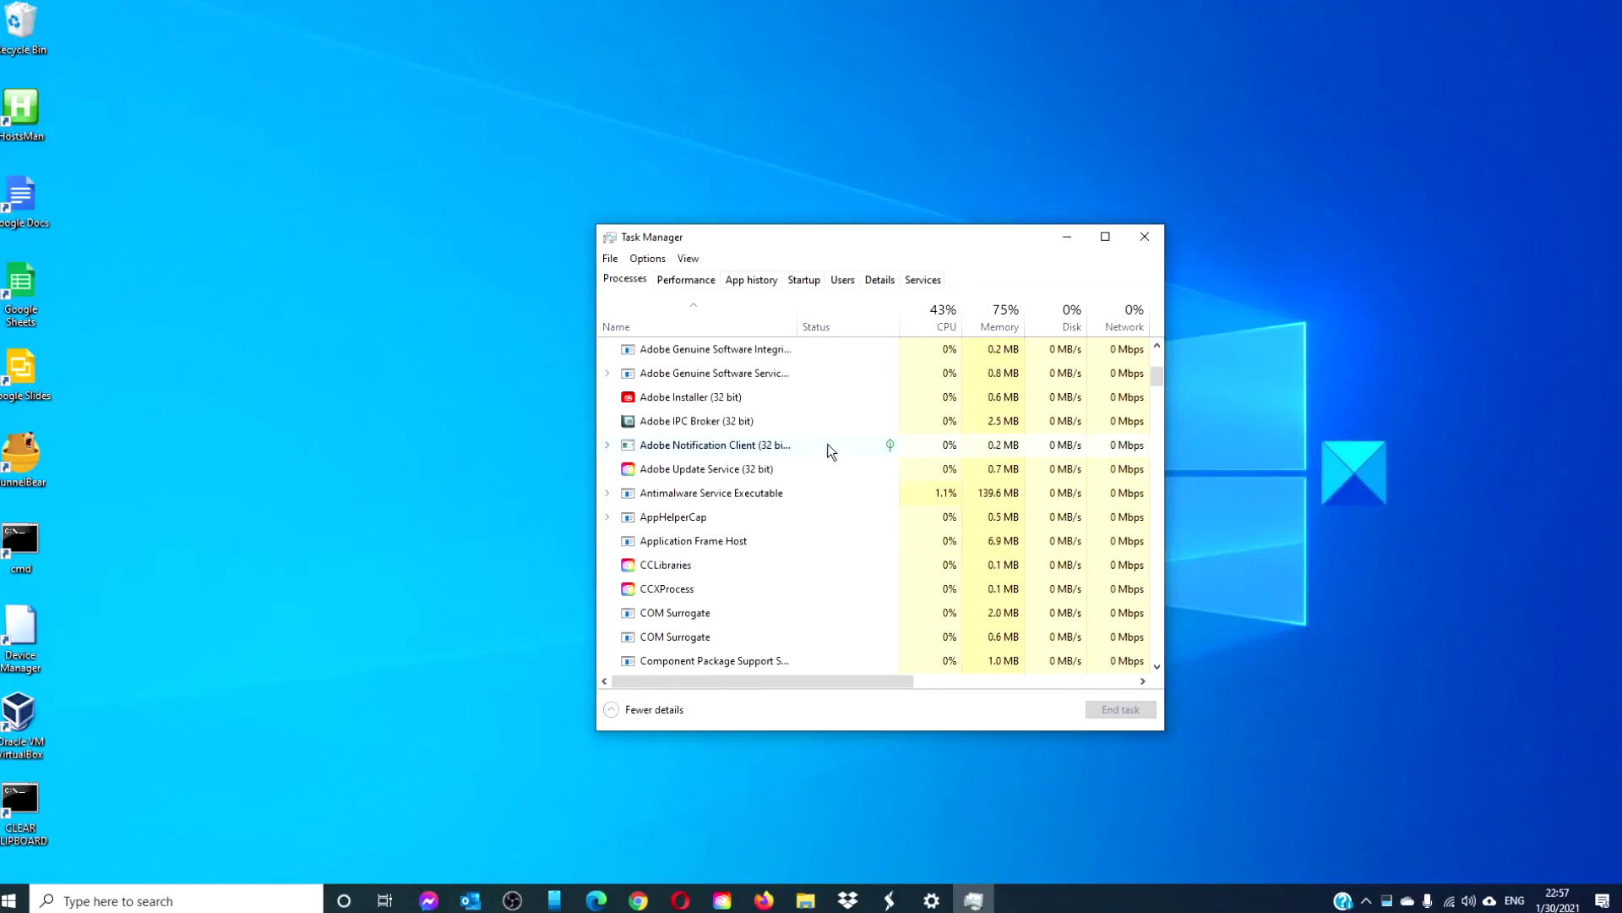
scroll(1027, 390, "down", 2)
left_click_drag(1143, 384, 1136, 649)
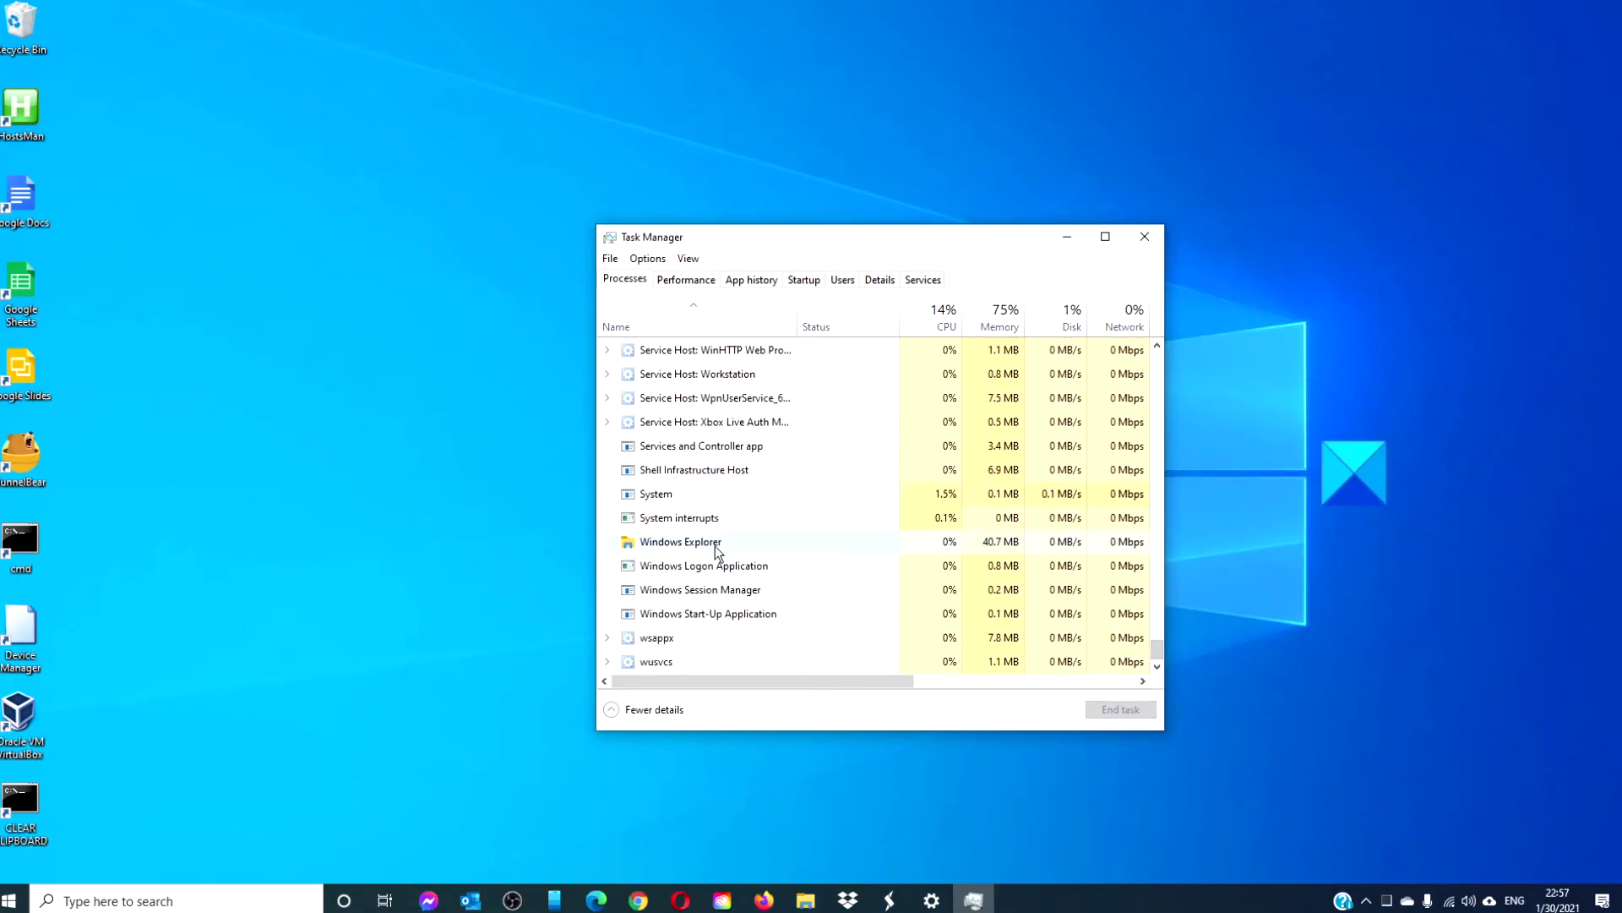
Restart the Windows Explorer process from Task Manager's Processes list.
right_click(716, 549)
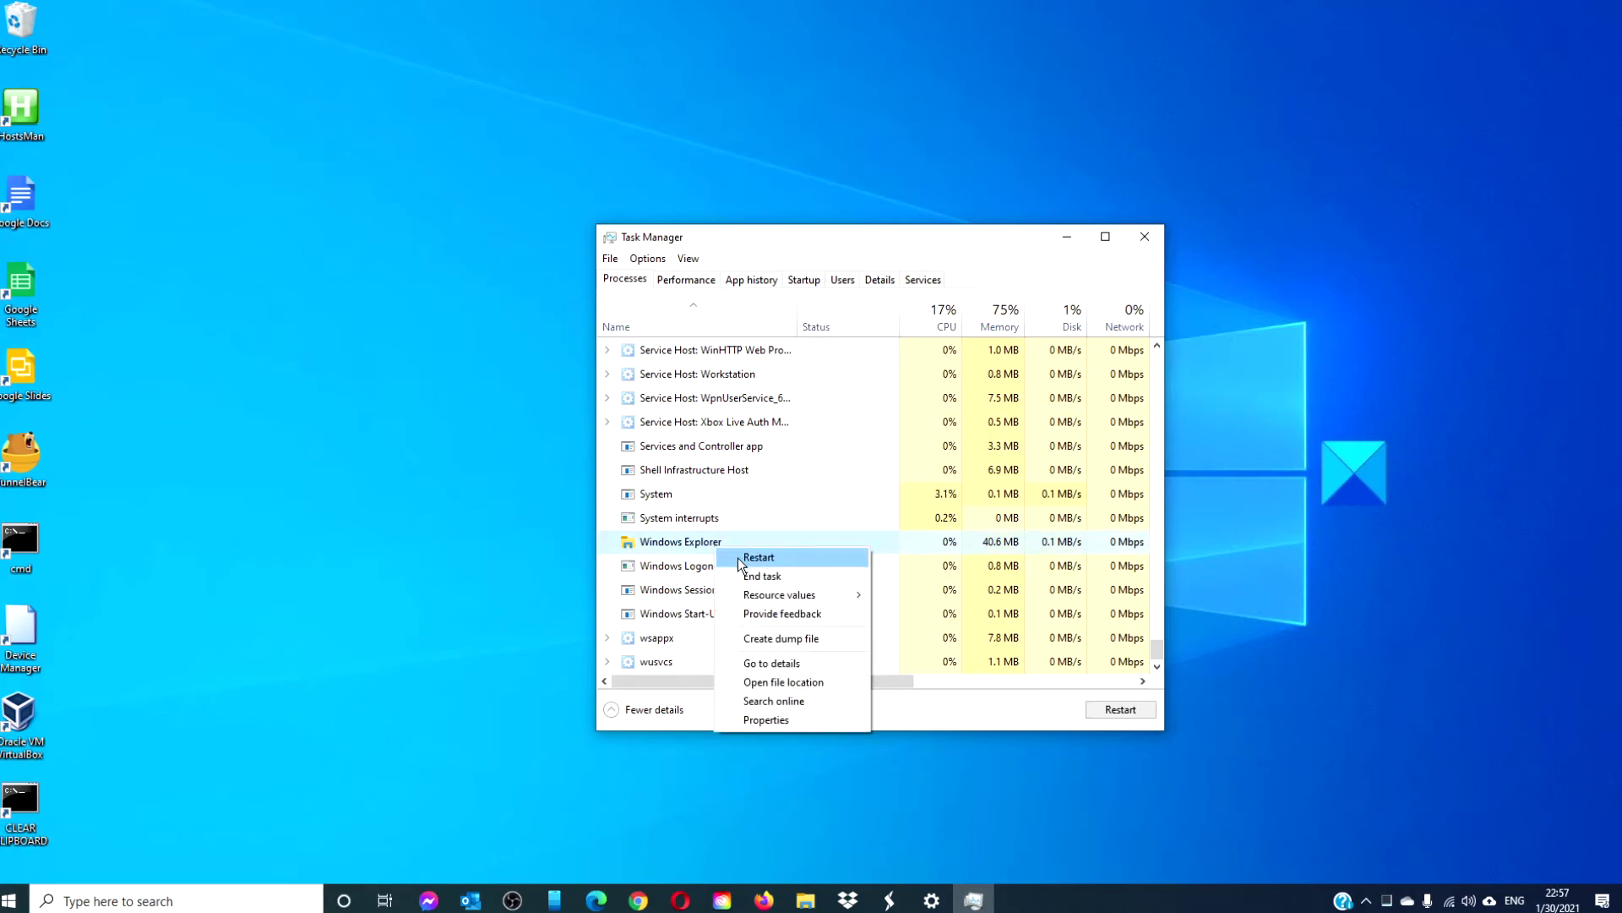
left_click(739, 560)
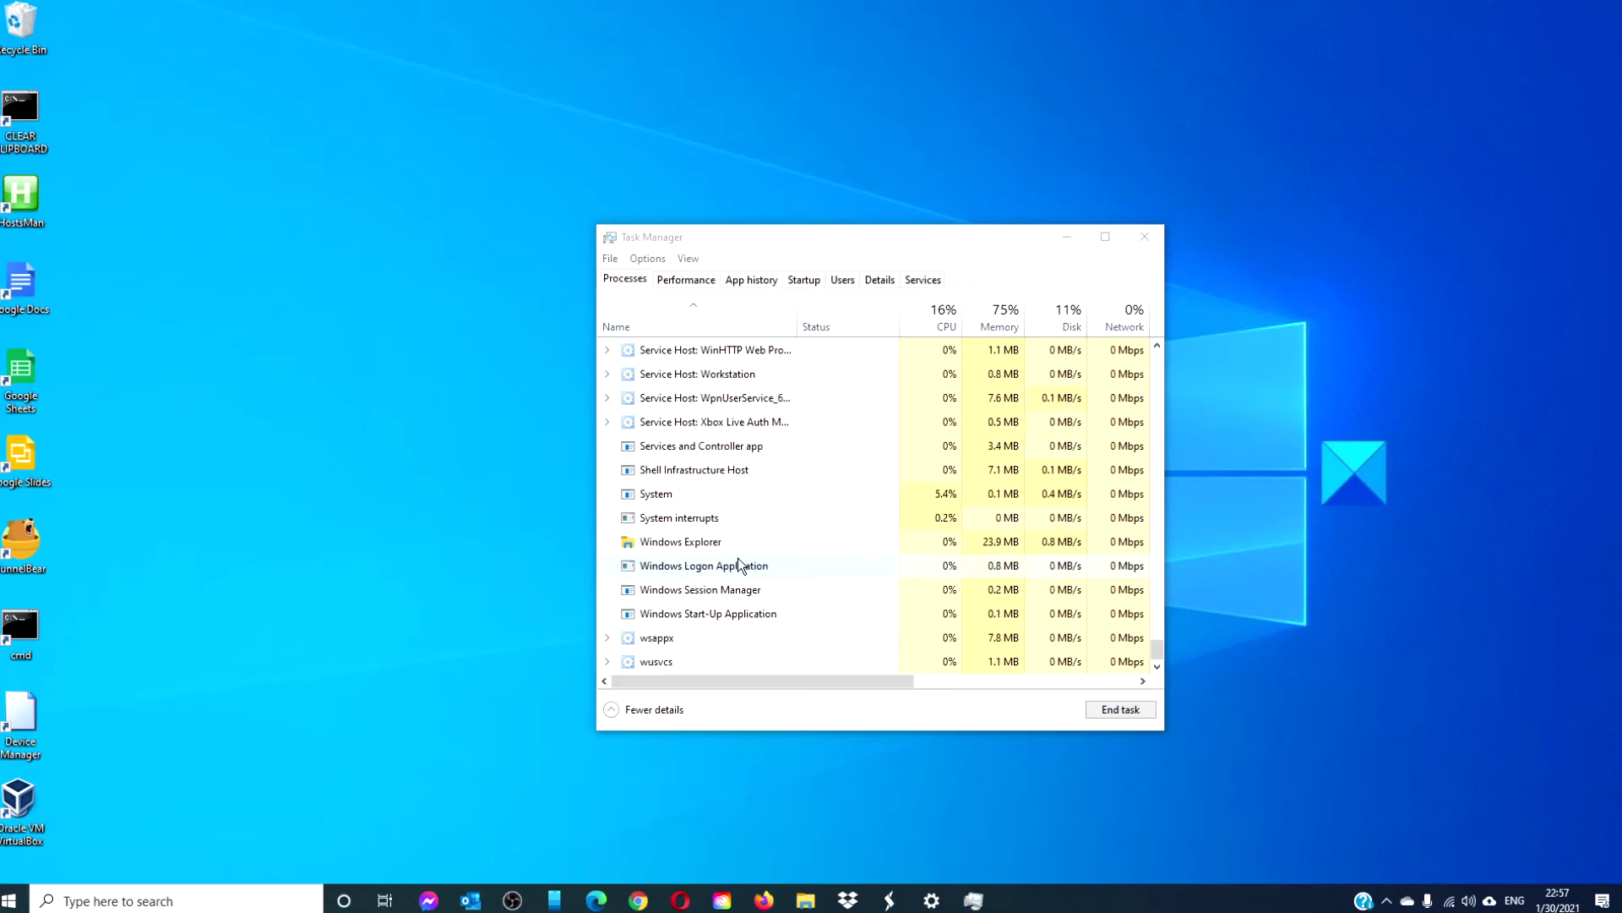
left_click(1143, 238)
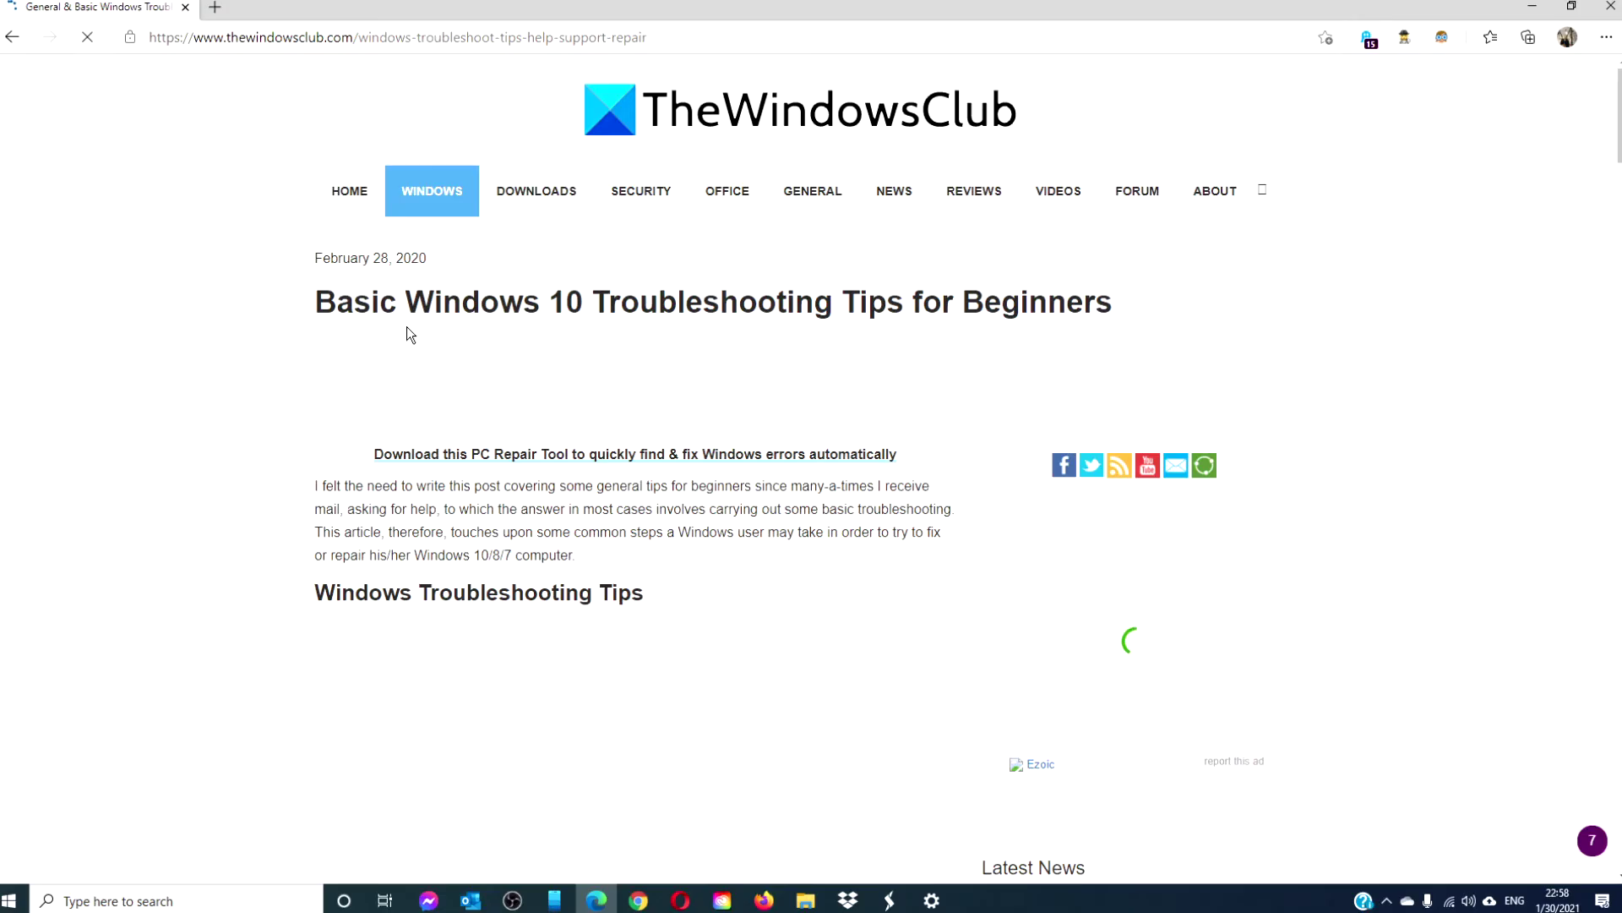